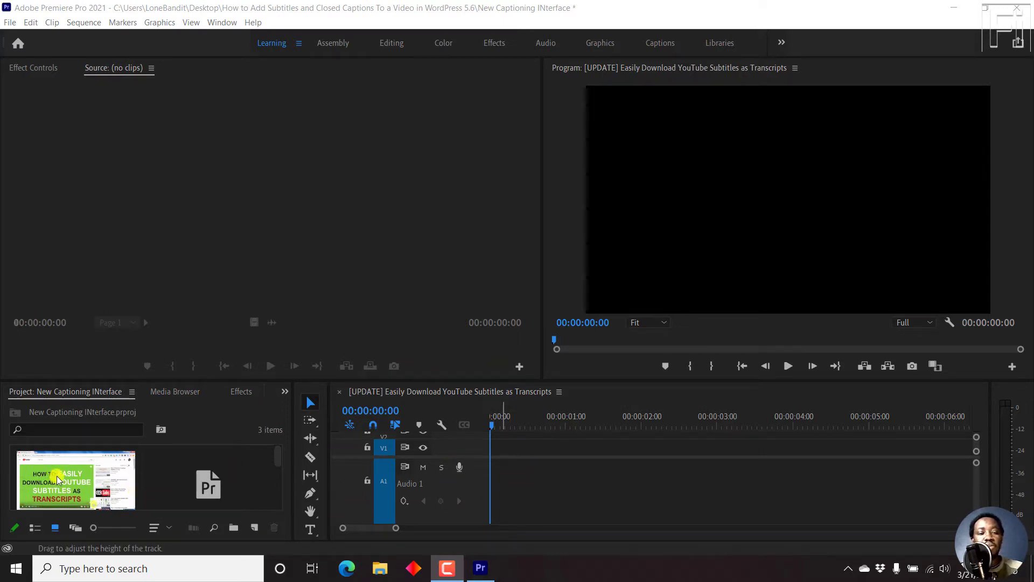
- Create a new sequence from the YouTube subtitles clip and switch to the Captions workspace
right_click(73, 475)
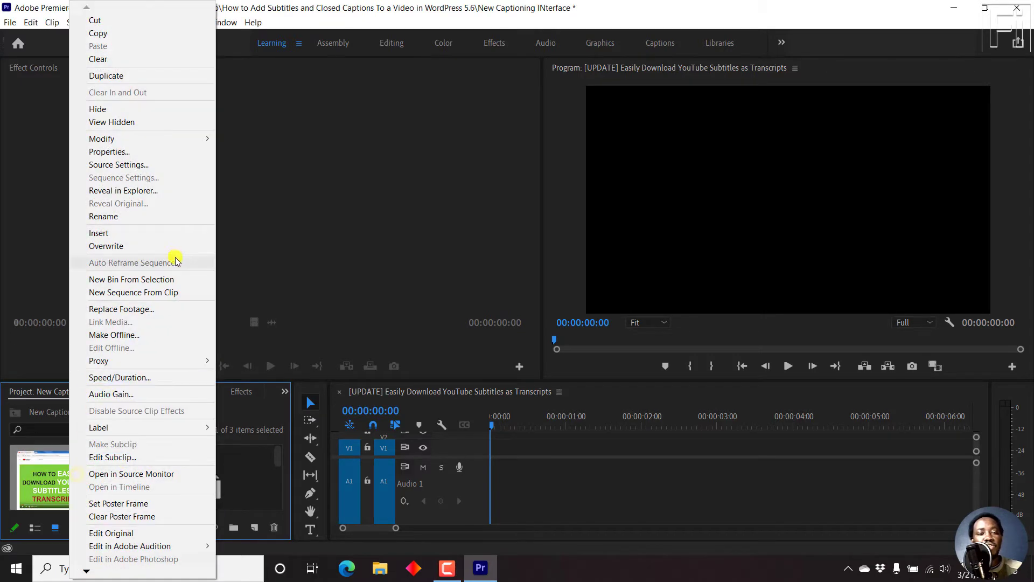
left_click(138, 292)
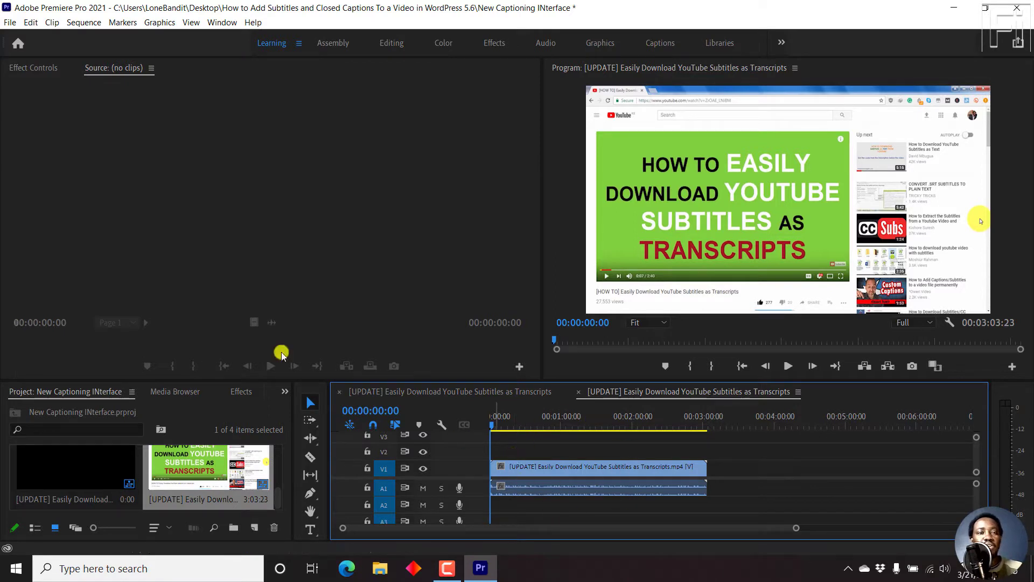
left_click(659, 43)
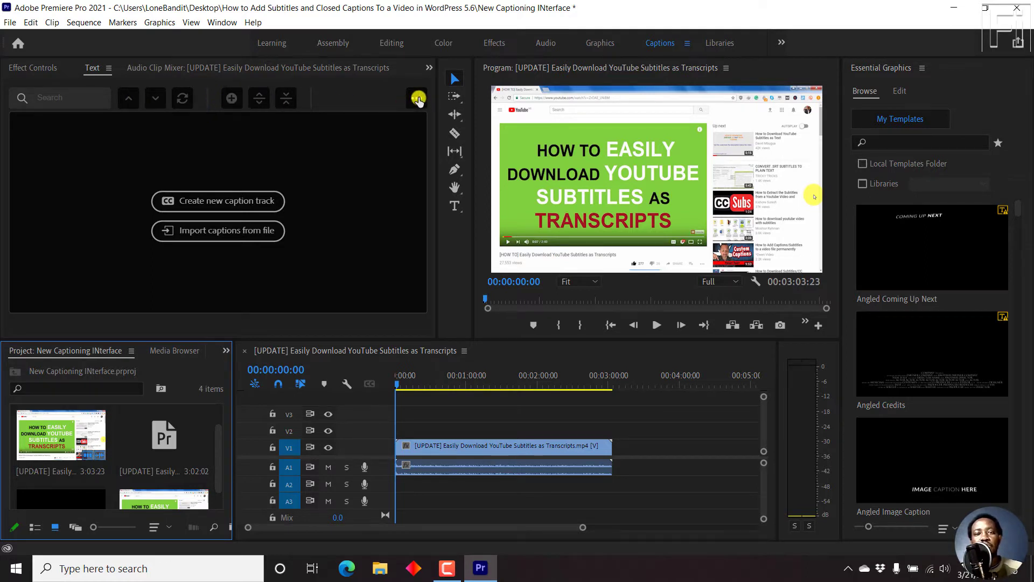
- Open and close the Text panel's caption options menu
left_click(417, 98)
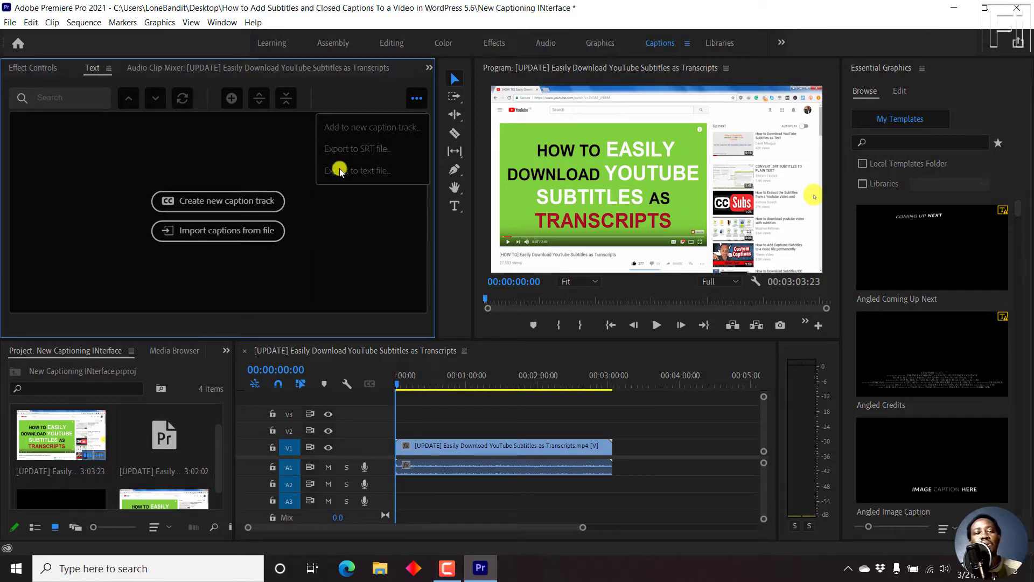
left_click(362, 98)
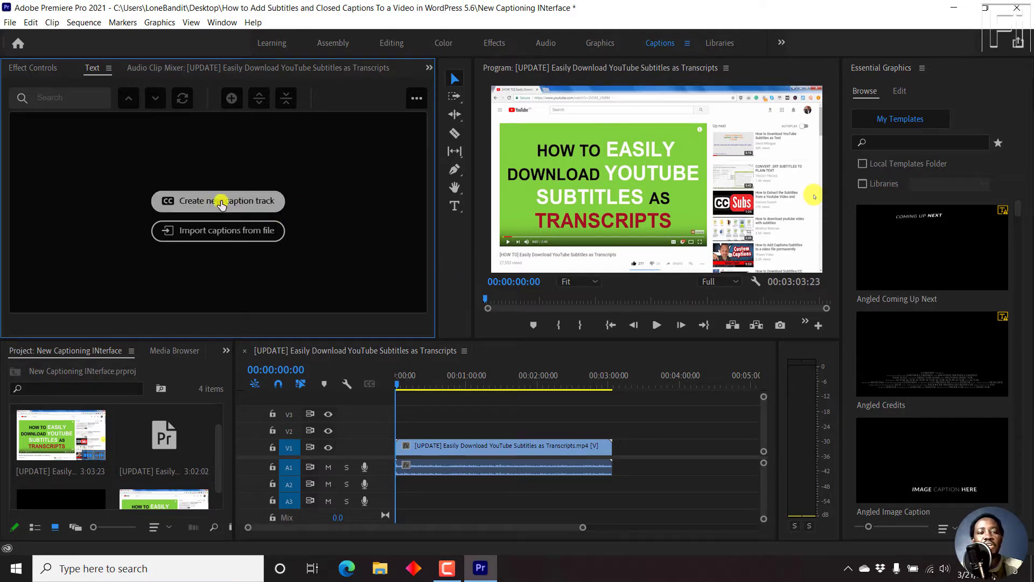
- Create a new caption track with Format Subtitle and Style None
left_click(221, 203)
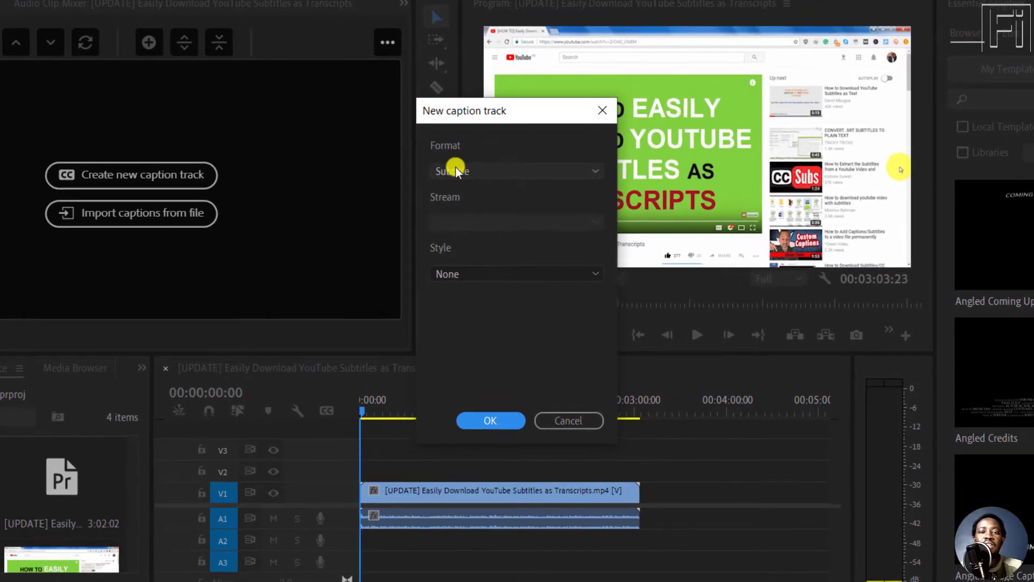
left_click(465, 186)
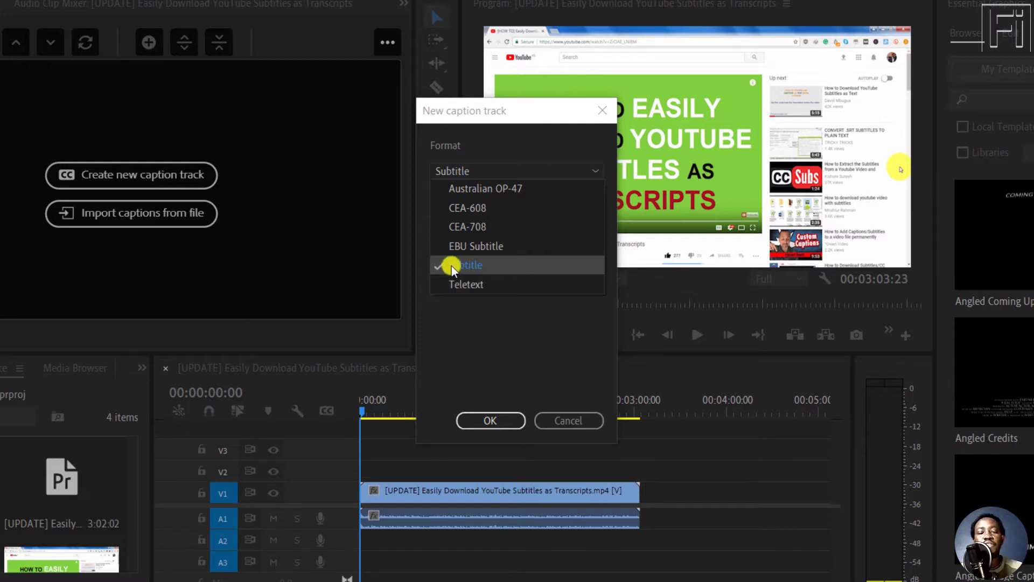
left_click(472, 265)
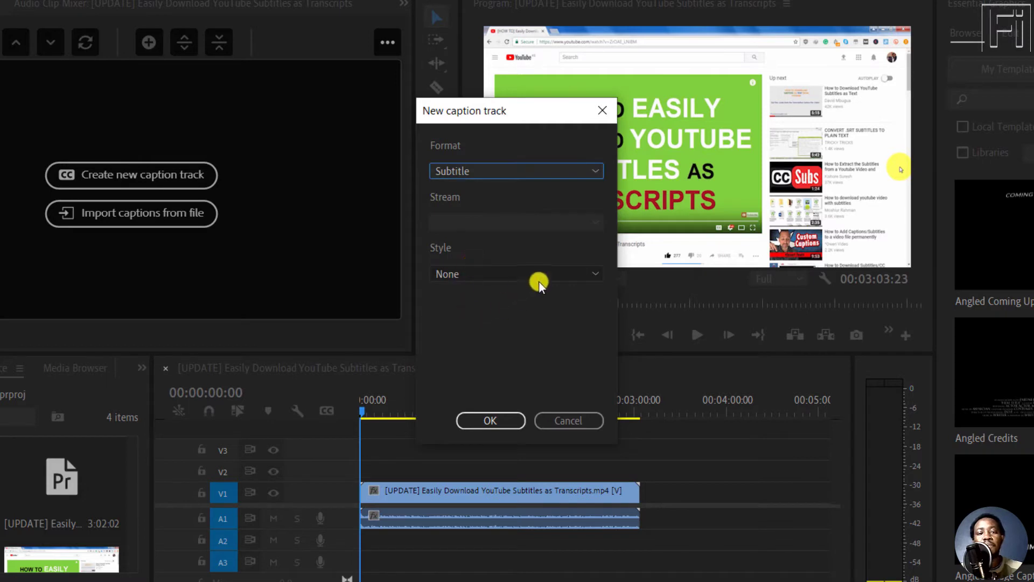
left_click(558, 276)
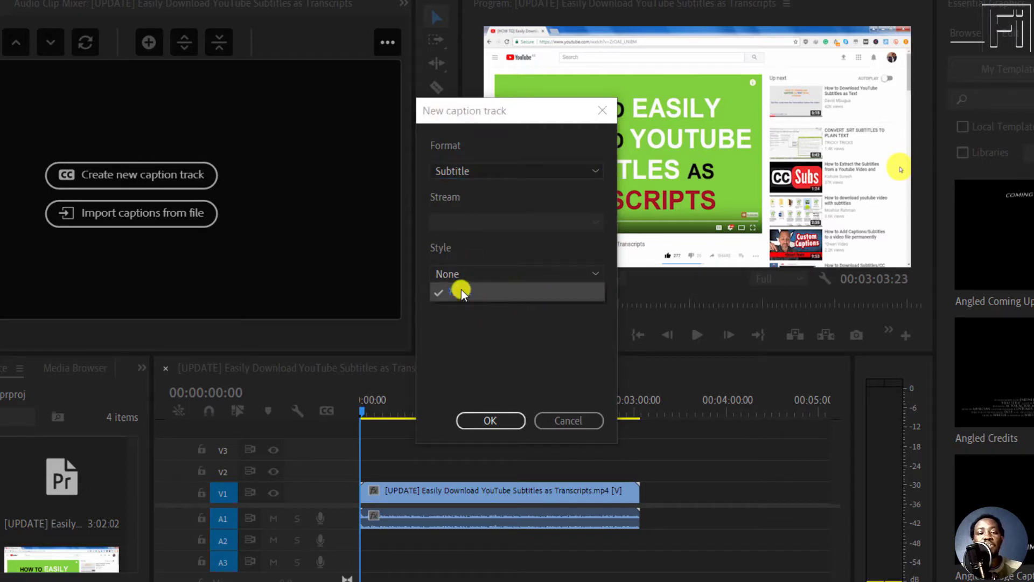
left_click(463, 292)
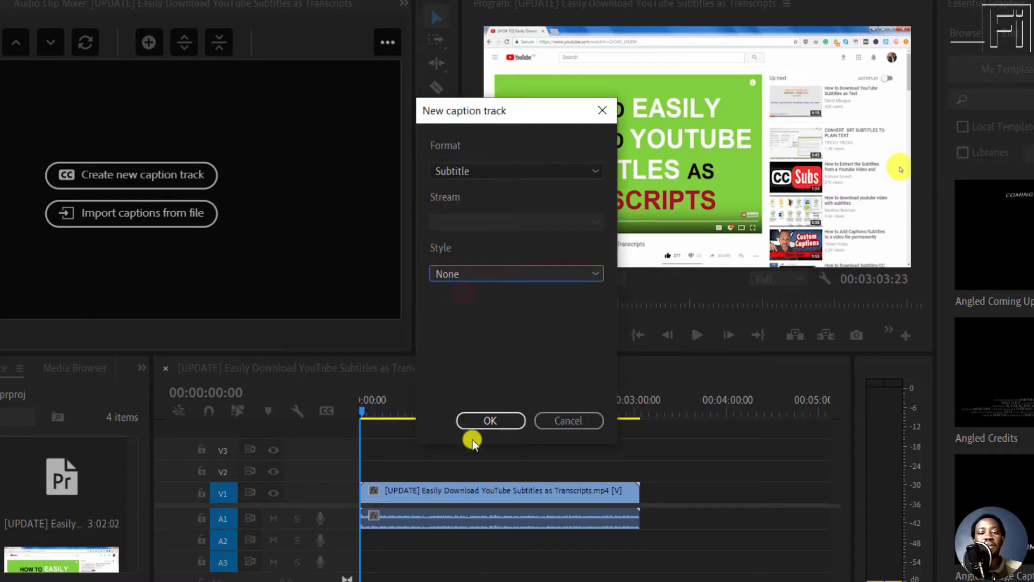
left_click(486, 420)
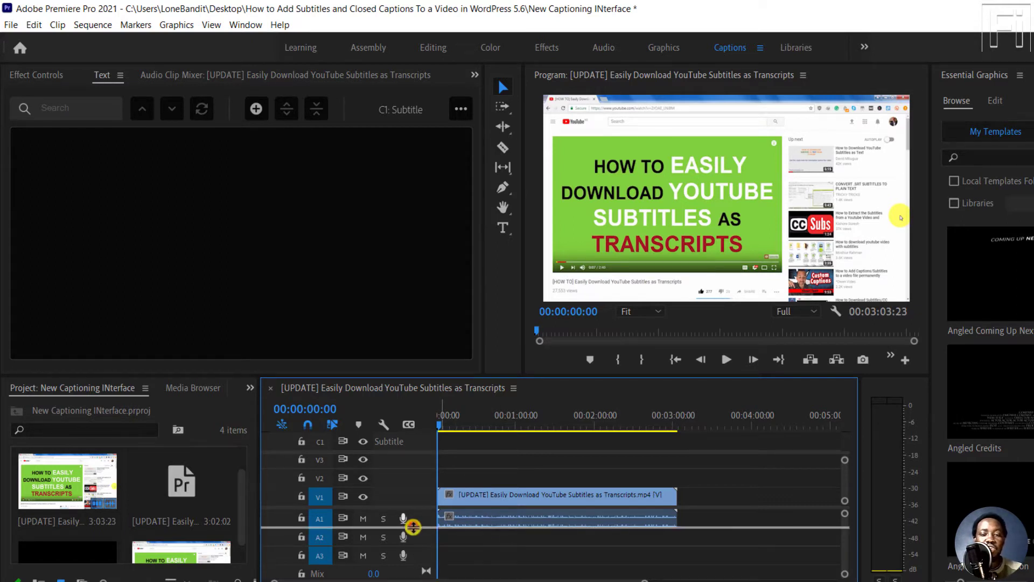
scroll(412, 569, "up", 2)
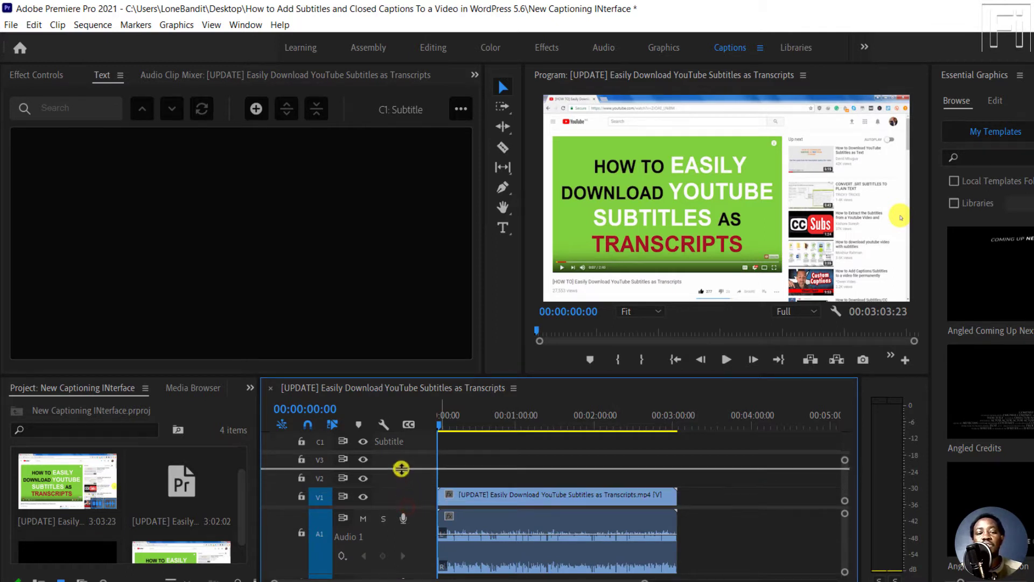
scroll(398, 476, "down", 1)
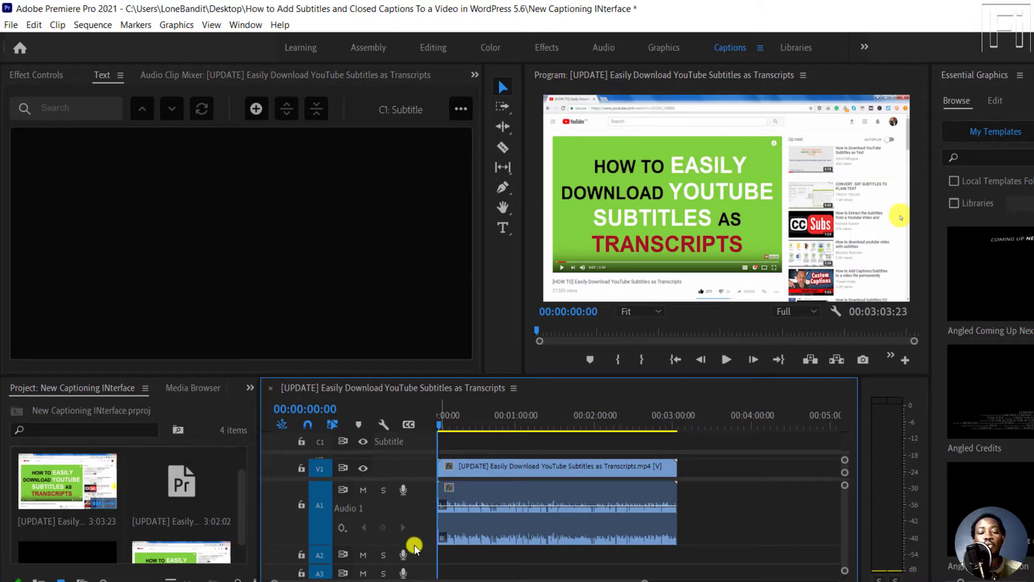
- Make the Audio 1 track taller to show its waveform, and zoom the timeline into the opening seconds
left_click_drag(414, 544, 418, 571)
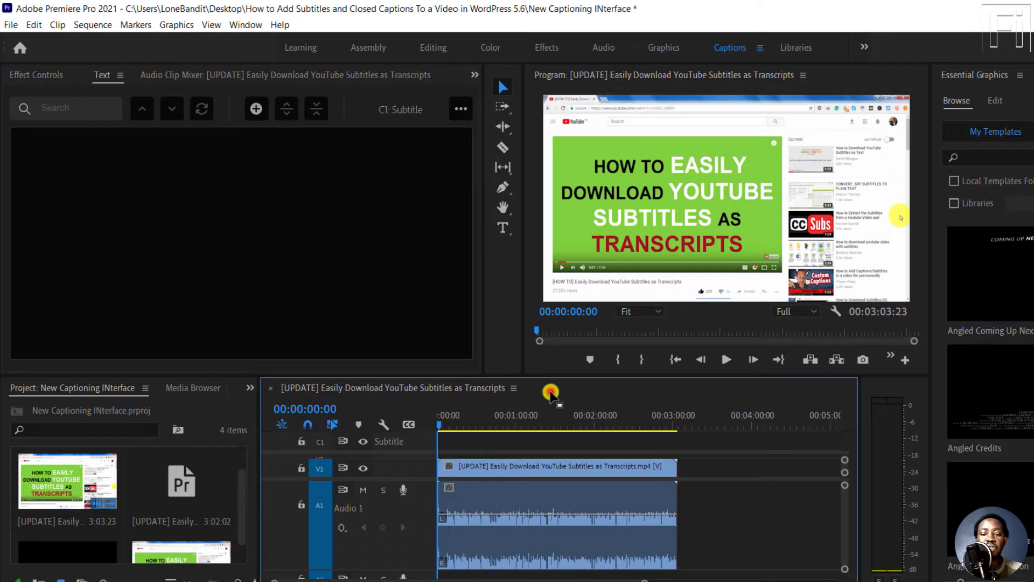
key("equal")
key("equal")
key("equal")
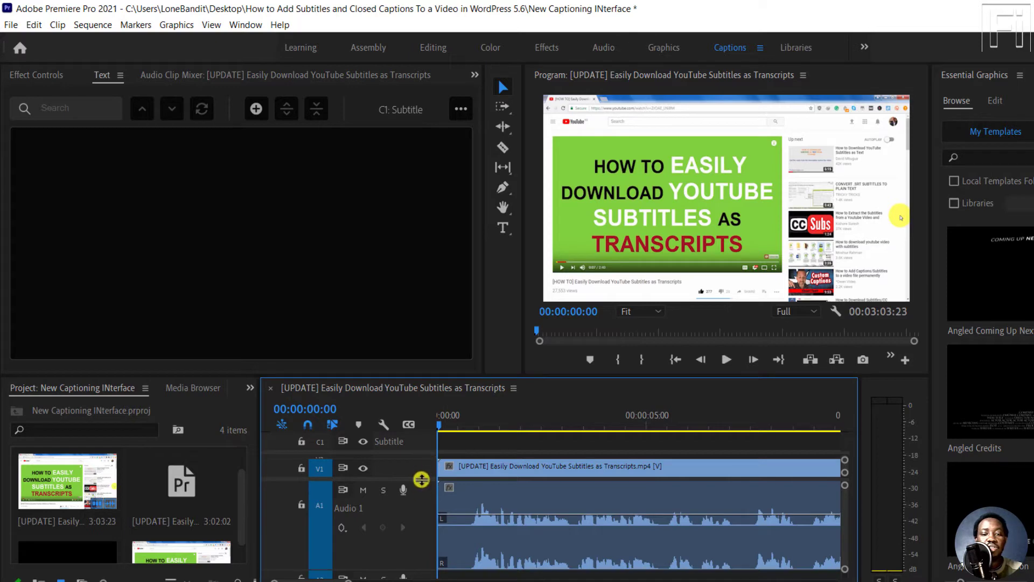
left_click_drag(421, 478, 421, 468)
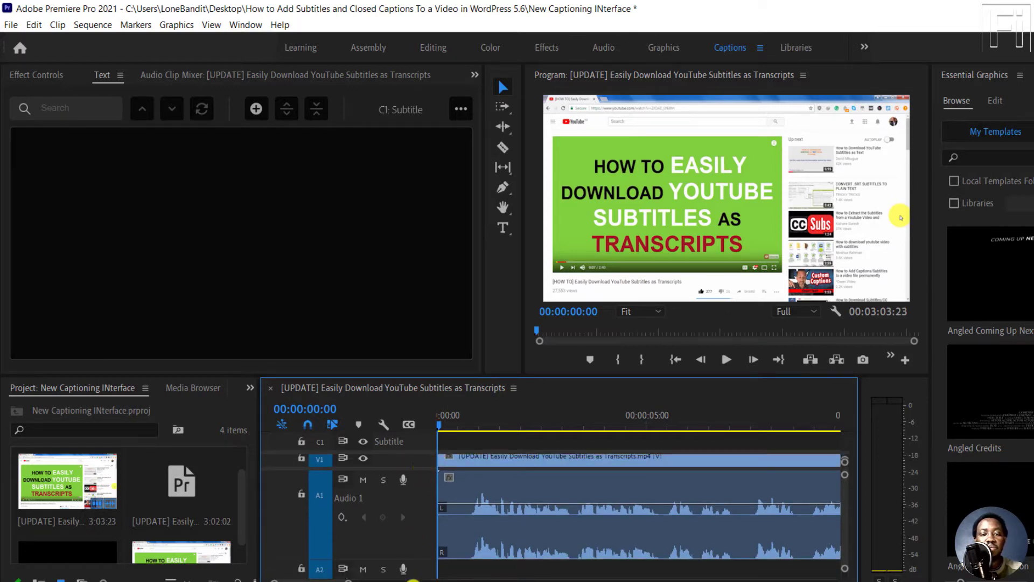
left_click_drag(420, 558, 418, 568)
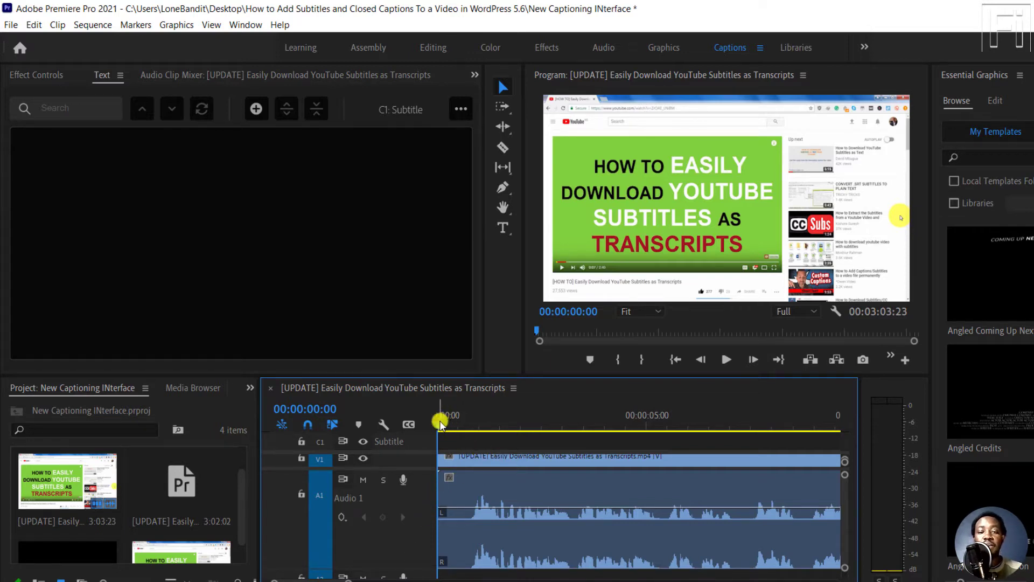
- Add a New Caption just before one second and trim its length on the timeline
left_click(463, 423)
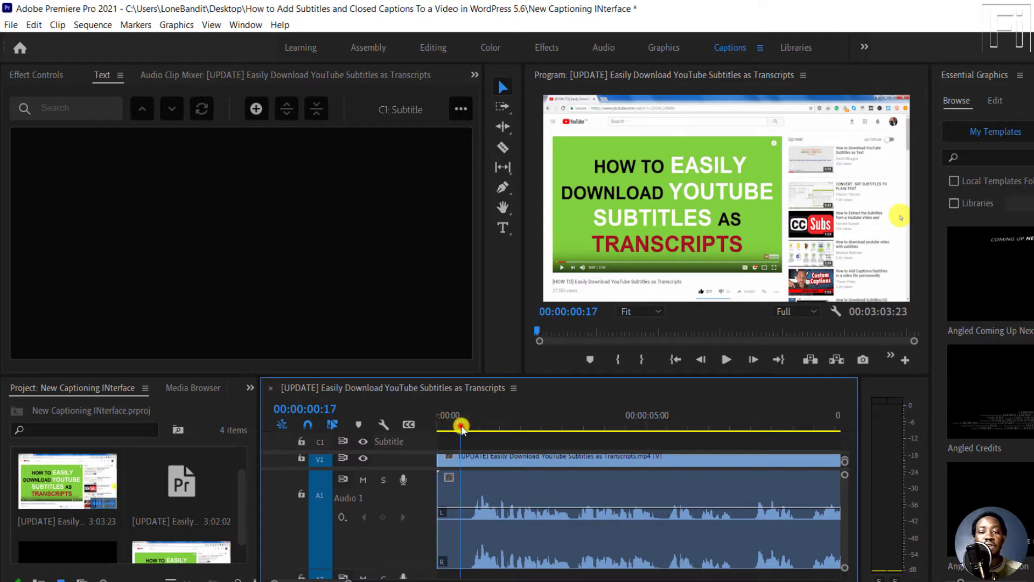
left_click_drag(461, 425, 471, 429)
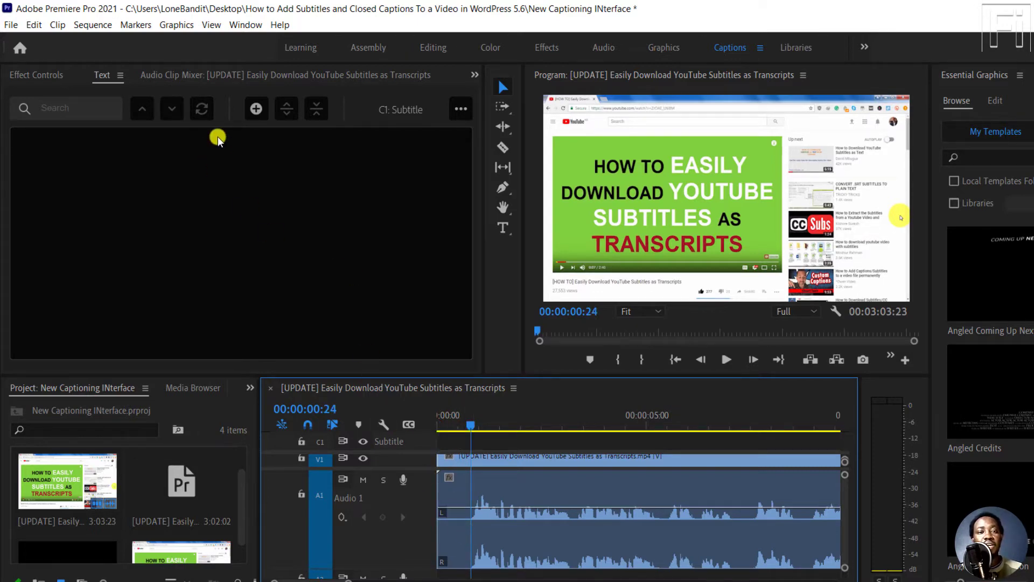
left_click(257, 114)
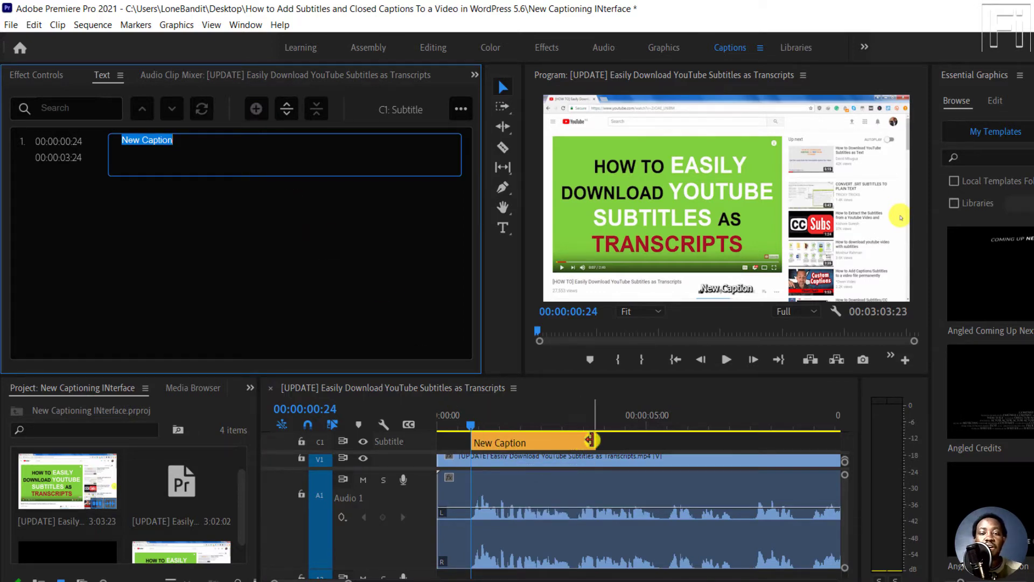
left_click_drag(595, 442, 746, 438)
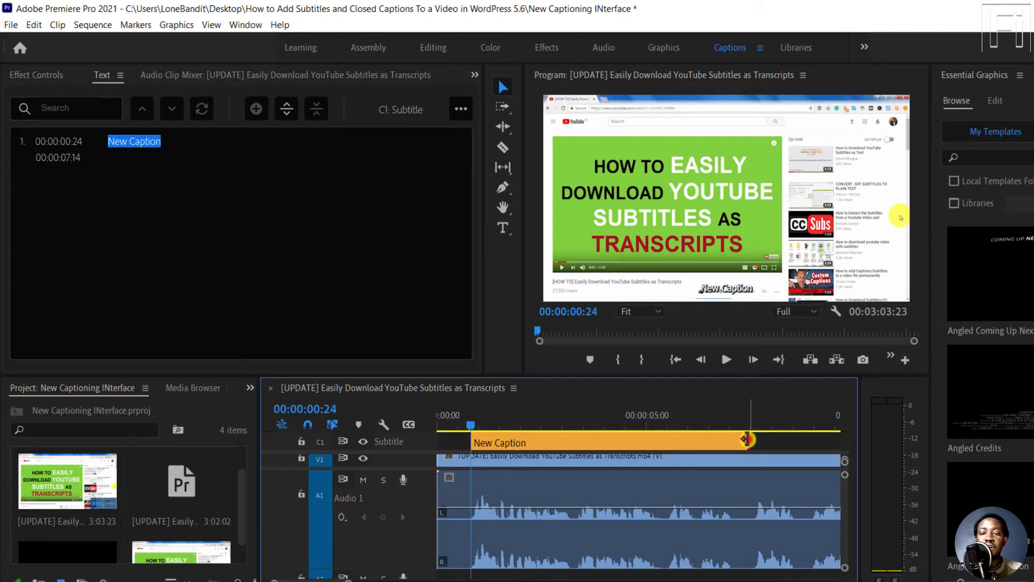
left_click_drag(745, 439, 609, 450)
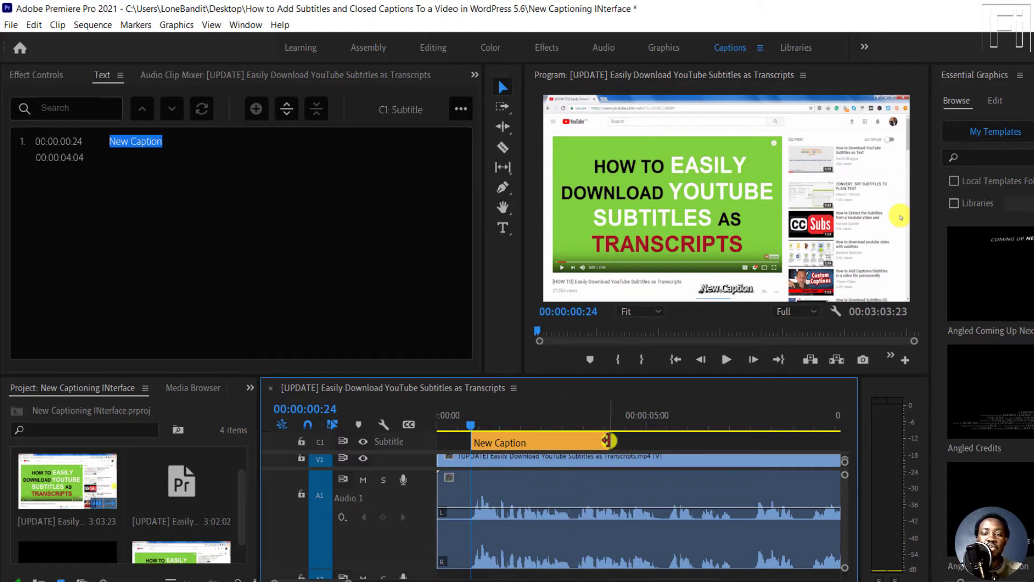
left_click_drag(614, 442, 575, 451)
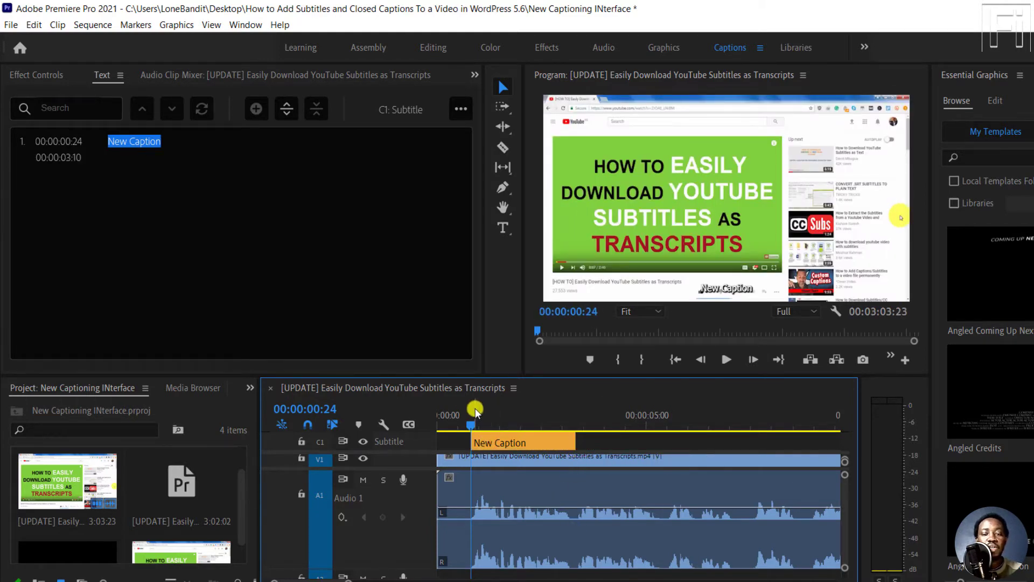
- Preview the caption from its start, mark an In point, and select caption 1's text
left_click(725, 361)
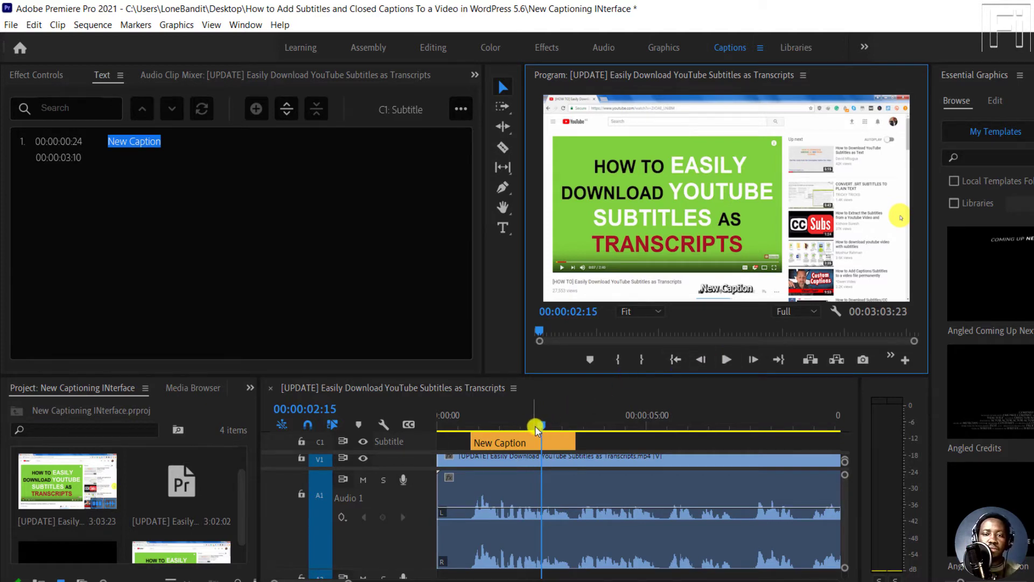
left_click_drag(538, 426, 471, 432)
left_click(726, 360)
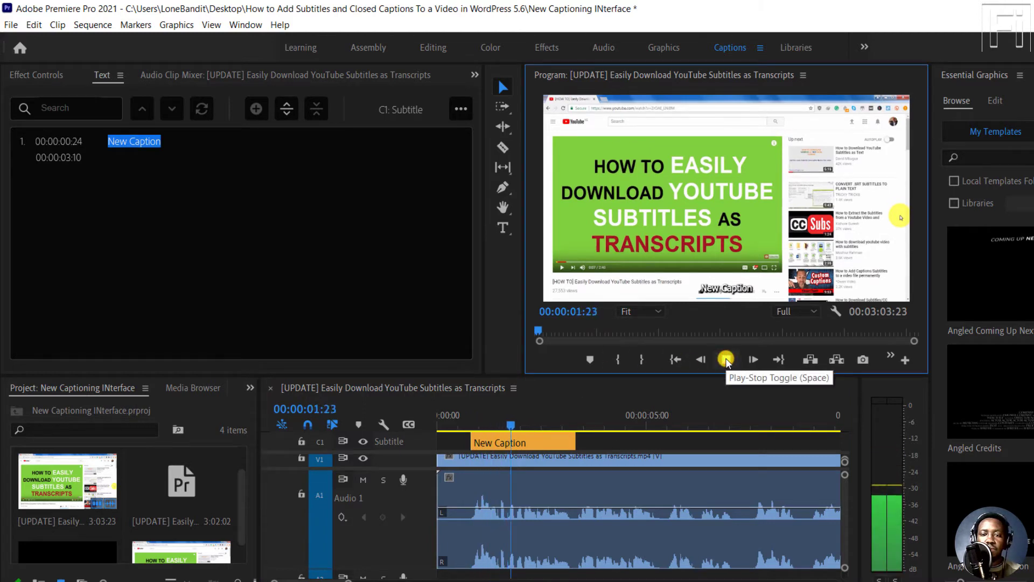
left_click(726, 359)
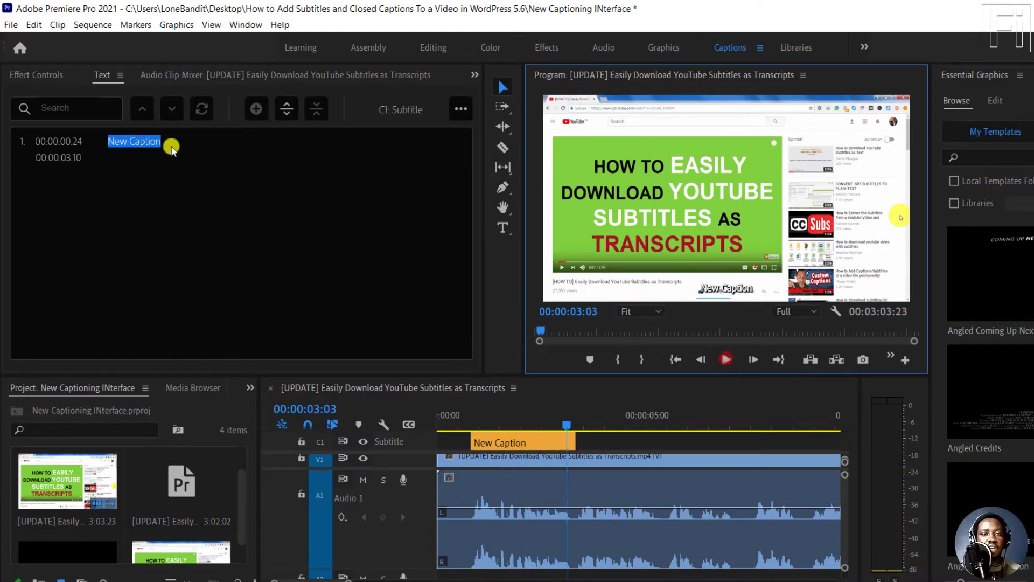
key("i")
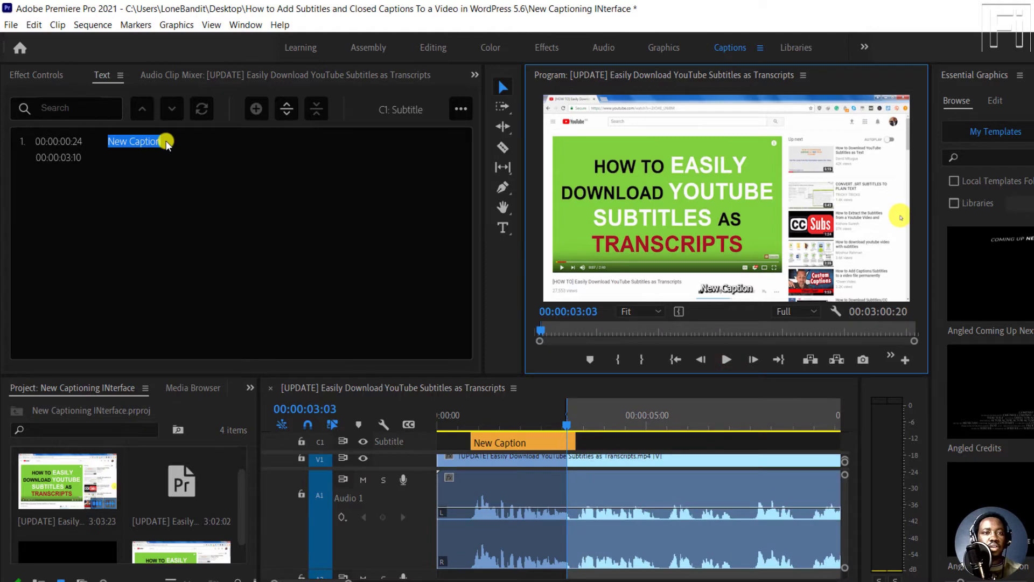
left_click(141, 144)
type("With")
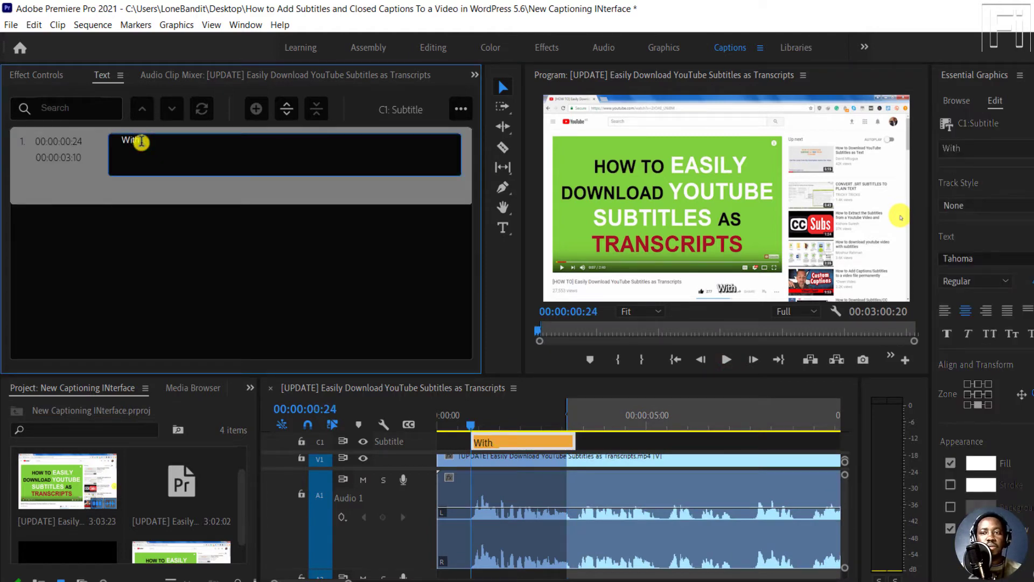
type(" the recent update on the YouTUbe")
- Fix the 'YouTube' typo and break caption 1 into two lines before 'on'
key("BackSpace")
key("BackSpace")
key("BackSpace")
type("ube interface")
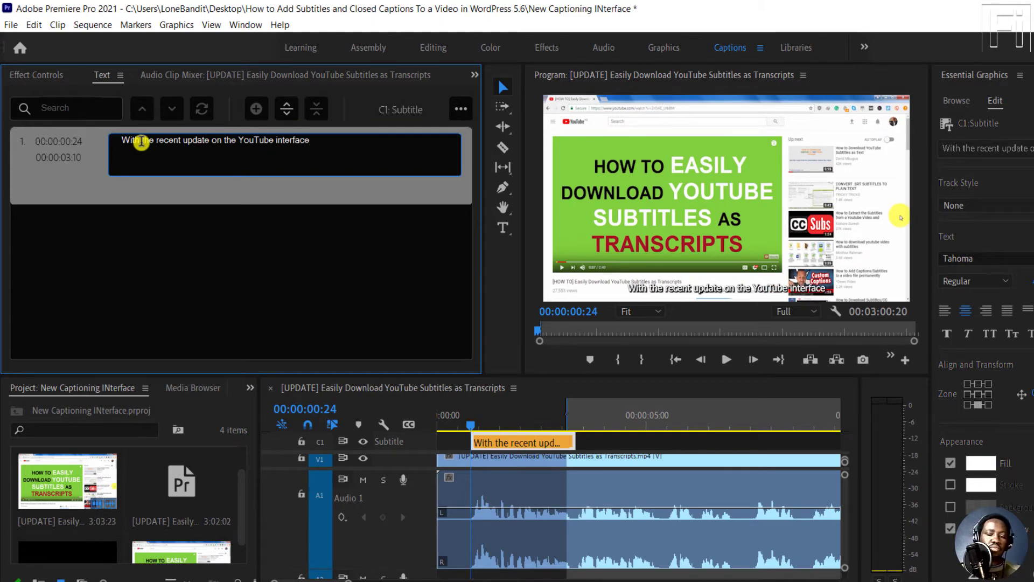
type(",")
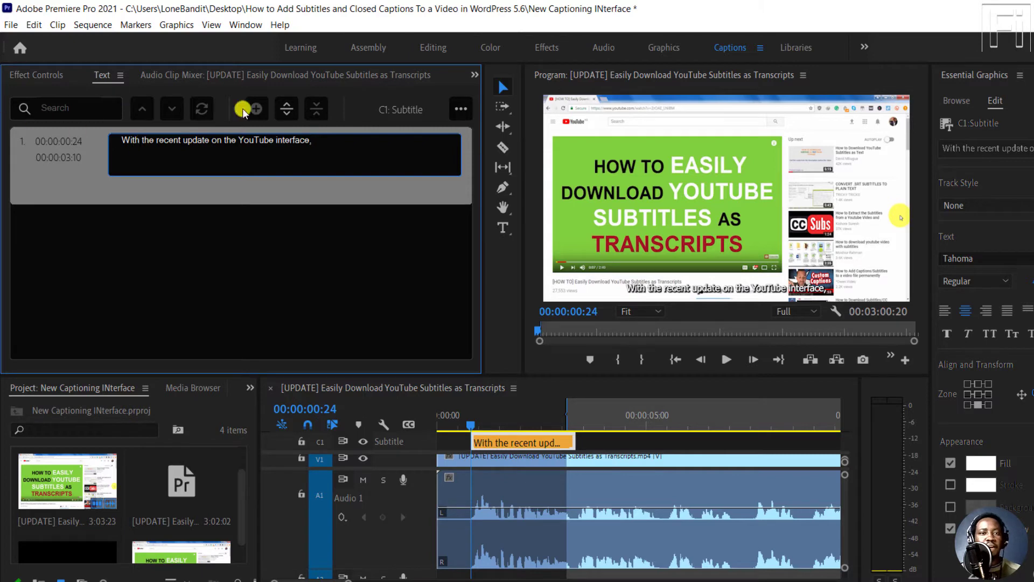
left_click(214, 141)
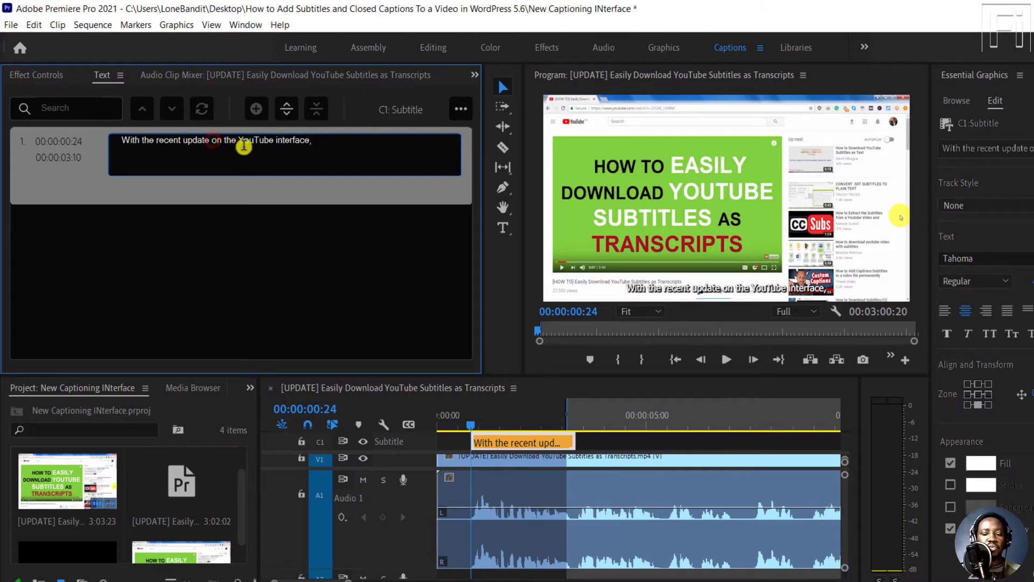
key("Return")
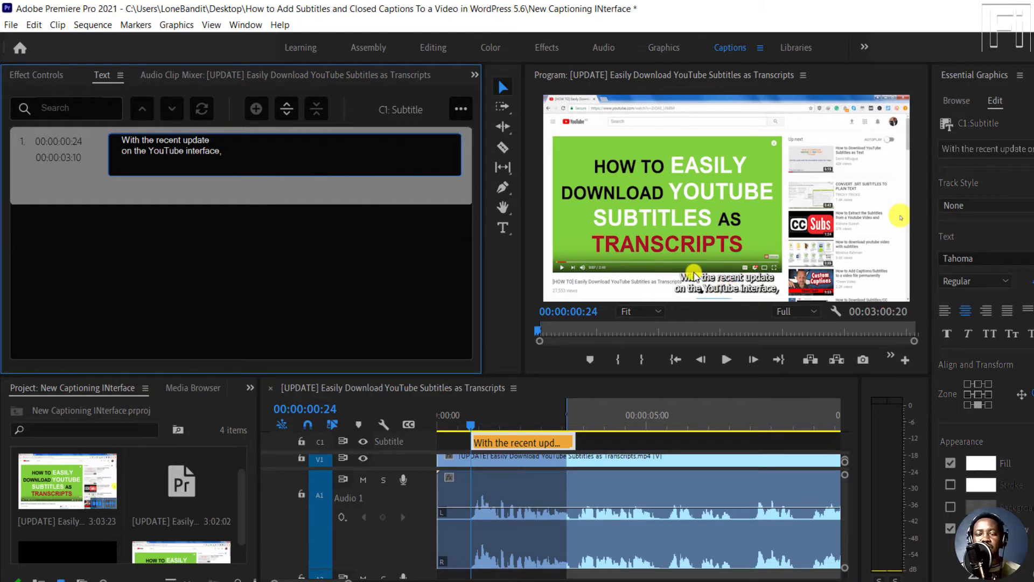
- Move the In point to 00:00:07:12 and park the playhead at the first caption's end
left_click(593, 445)
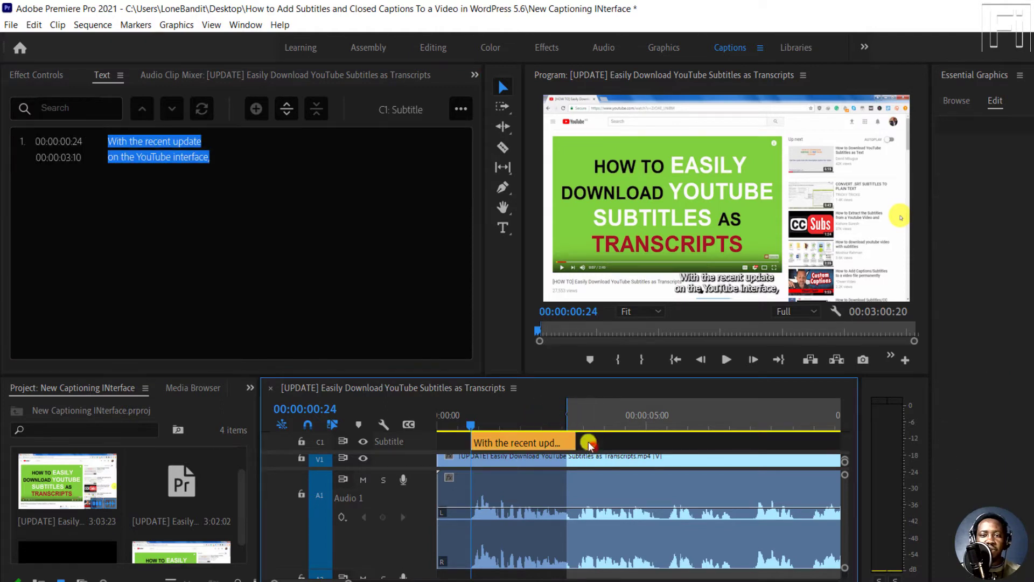
left_click(558, 426)
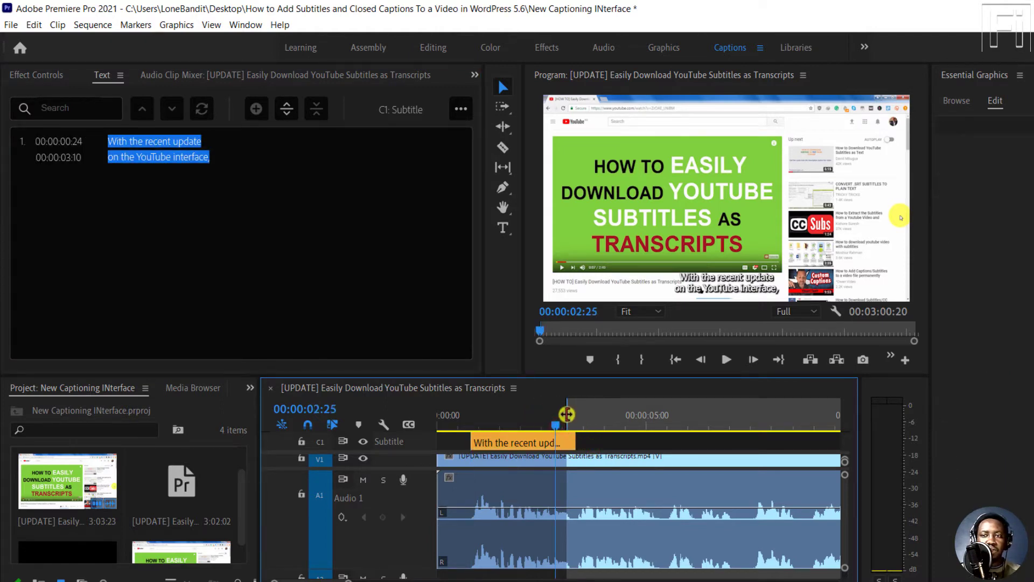
left_click_drag(567, 415, 706, 392)
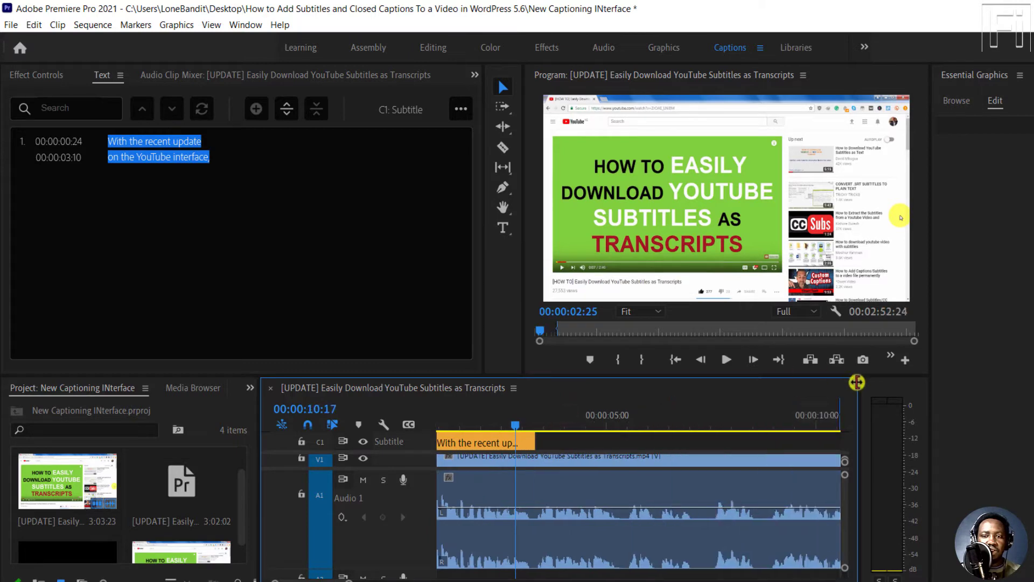
left_click_drag(532, 416, 537, 419)
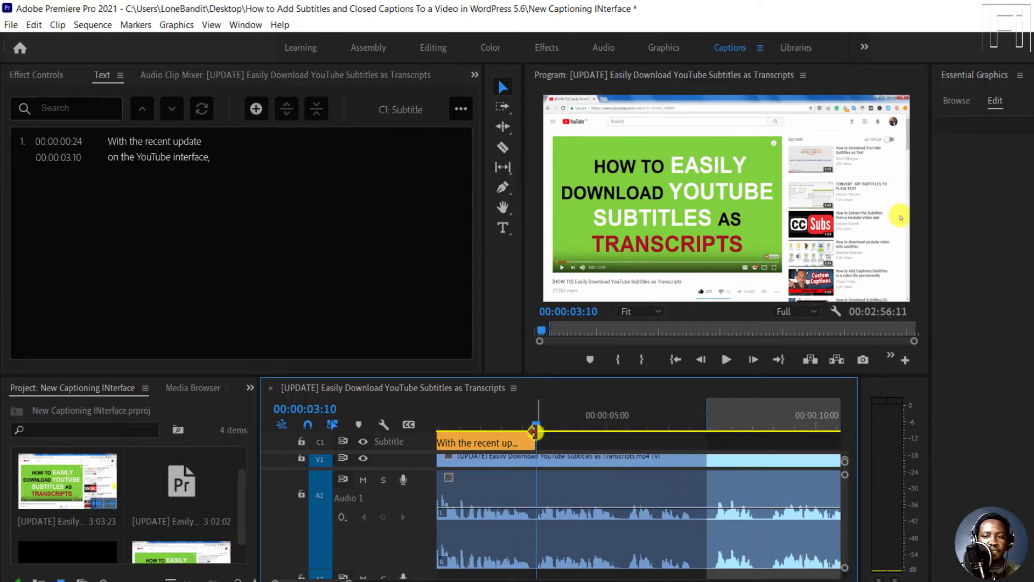
- Add a second caption at 3:10, extend it to 7:12, and preview its timing
left_click(256, 115)
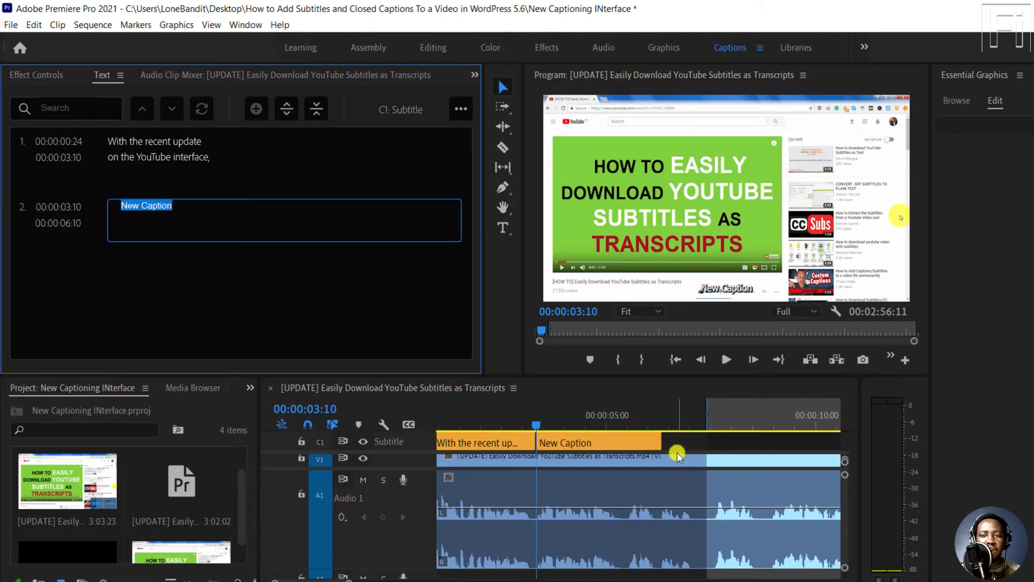
left_click_drag(655, 443, 707, 442)
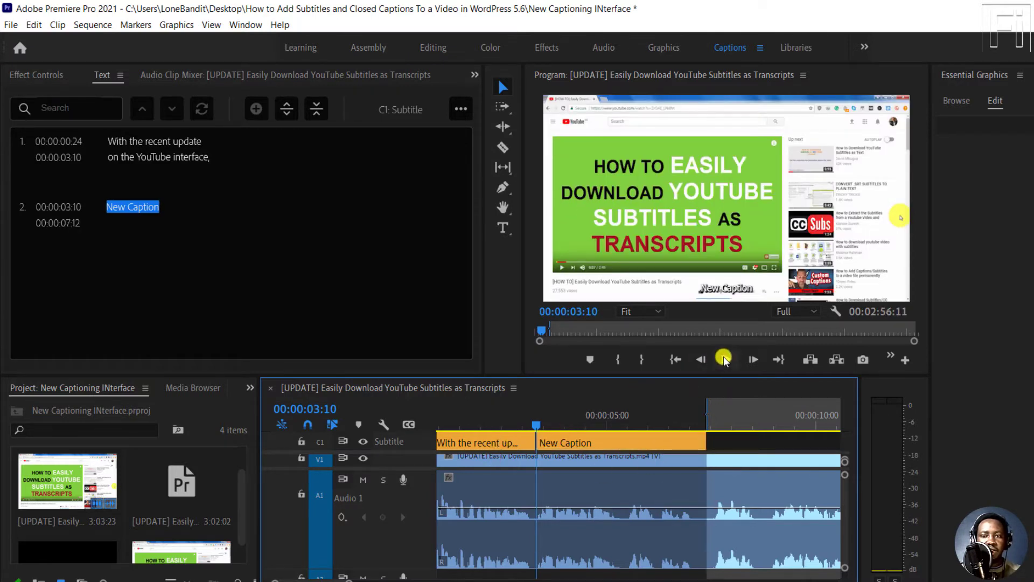
left_click(725, 358)
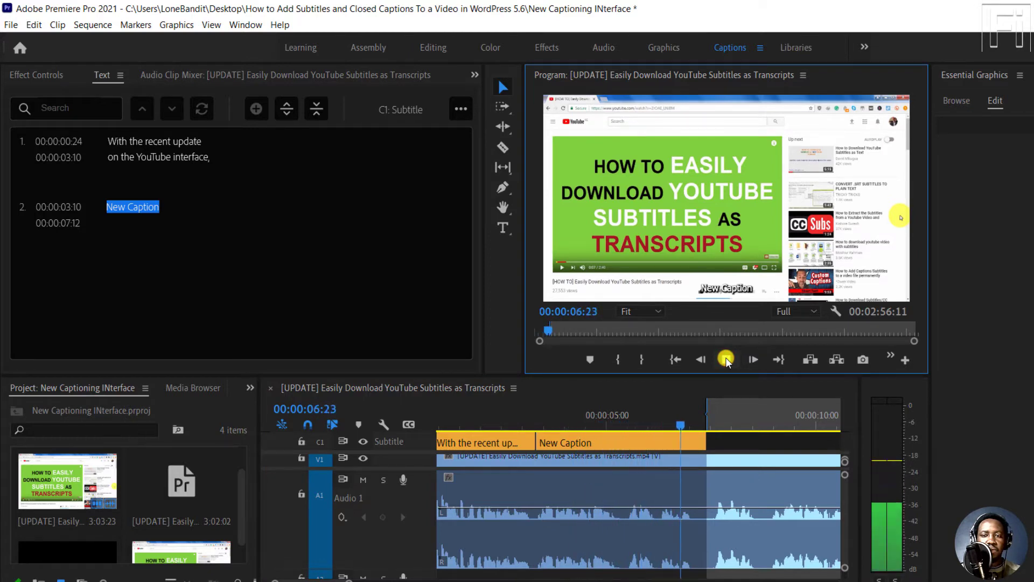
left_click(726, 358)
left_click(174, 209)
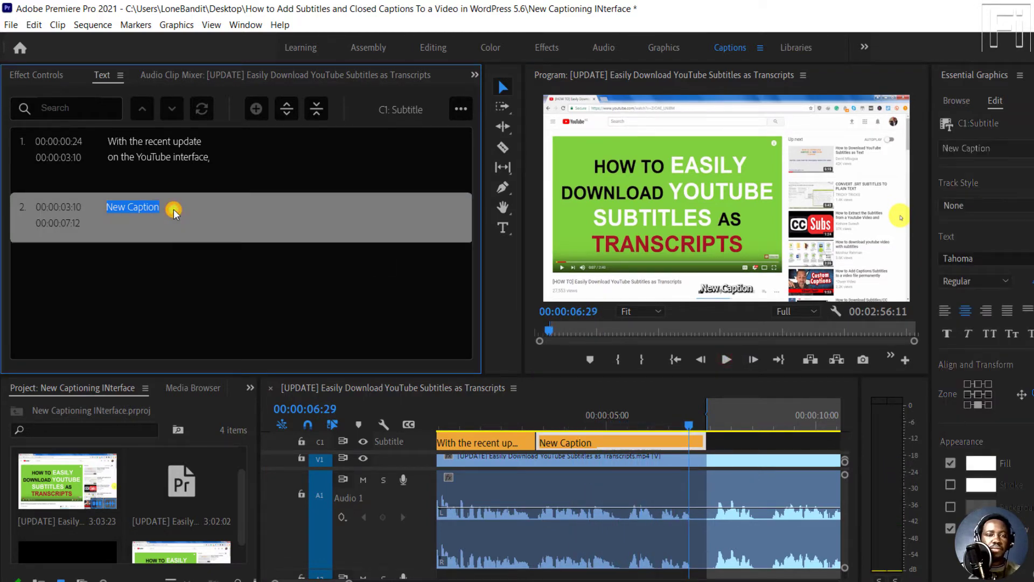
- Split caption 2 into two lines after 'before', then return the playhead to the sequence start
left_click(174, 209)
type("i")
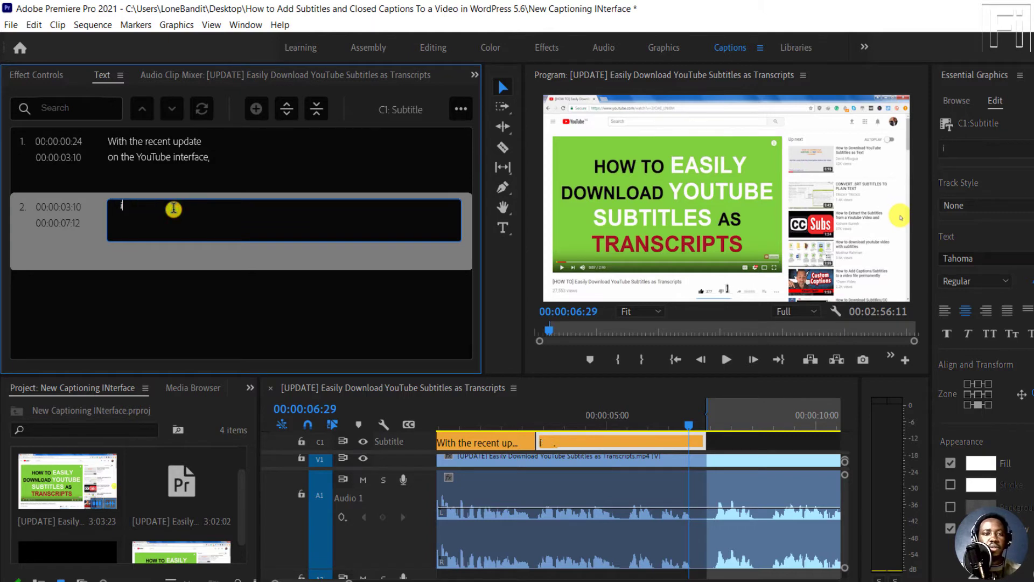
type("t's now easier than before t")
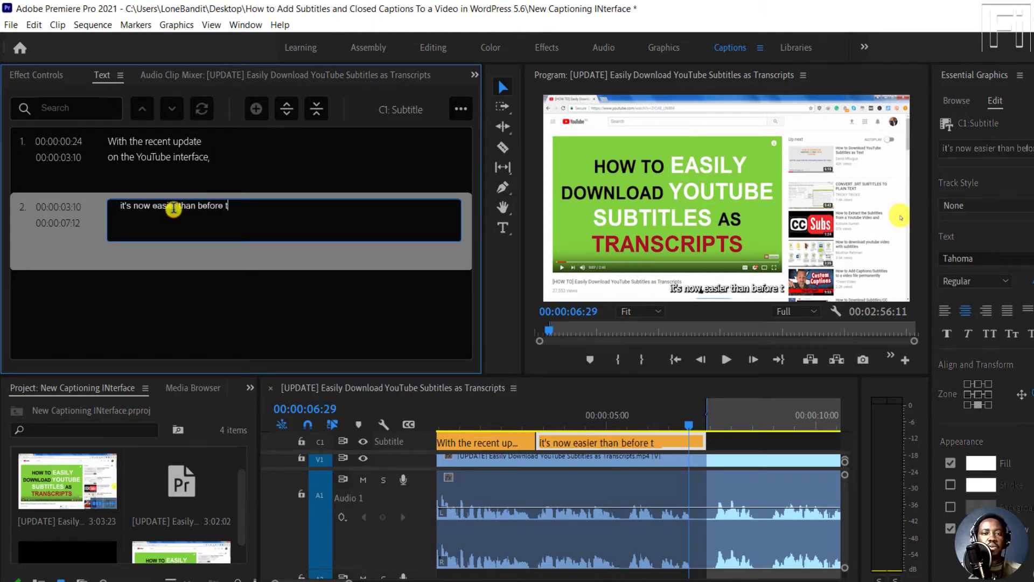
type("o download YouTube t")
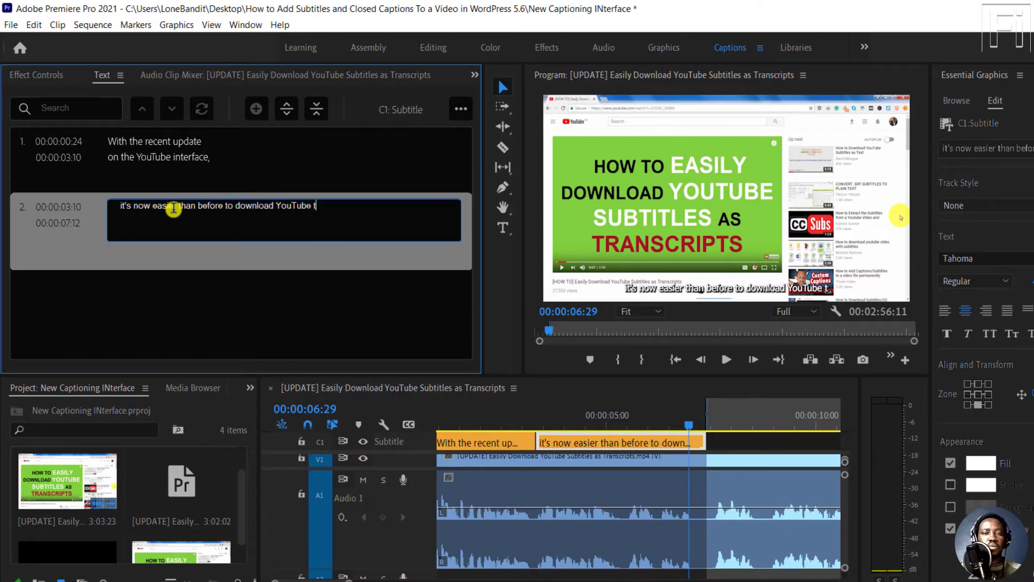
type("ranscripts.")
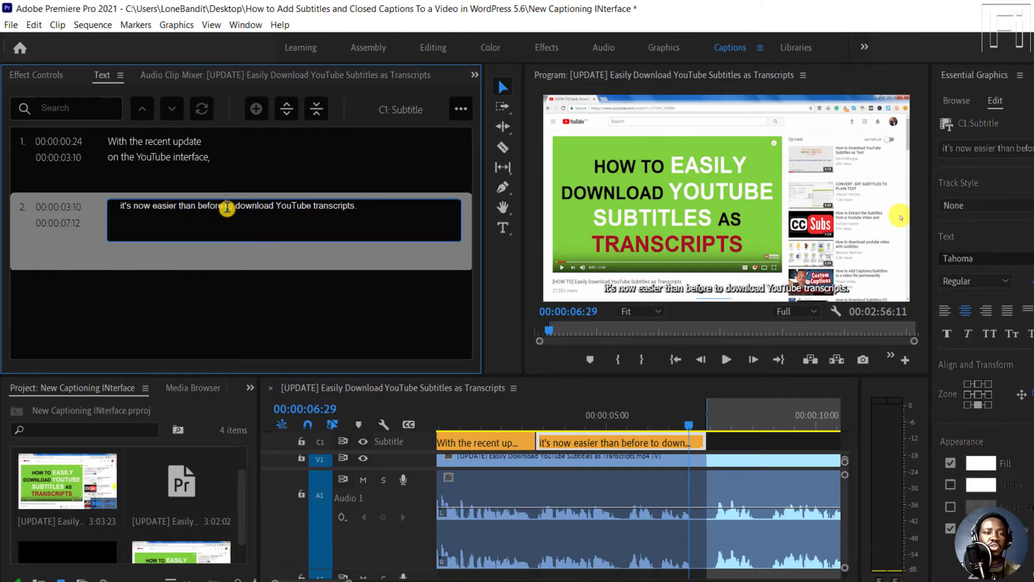
left_click(228, 208)
key("Return")
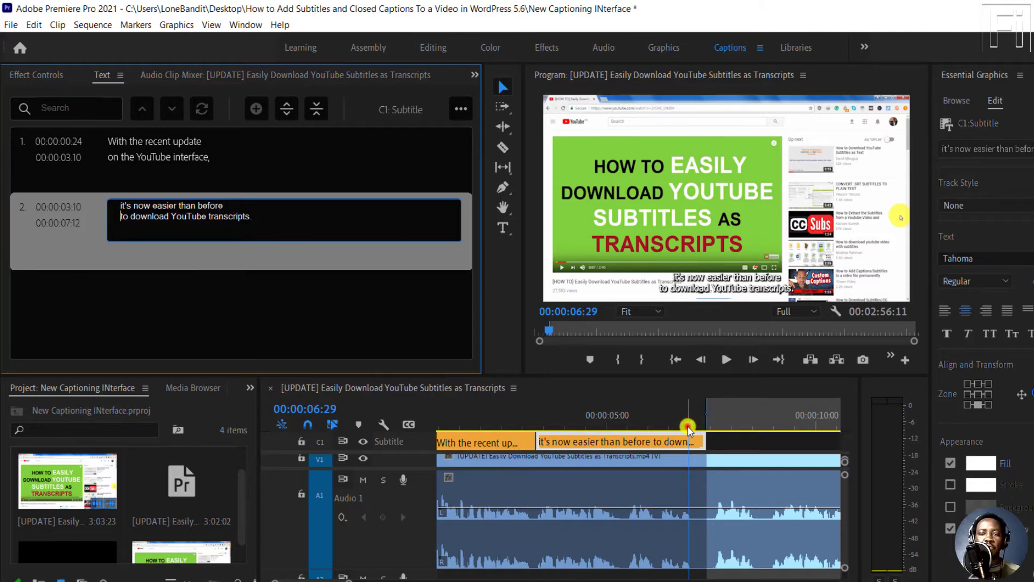
left_click(452, 426)
left_click_drag(427, 404, 321, 390)
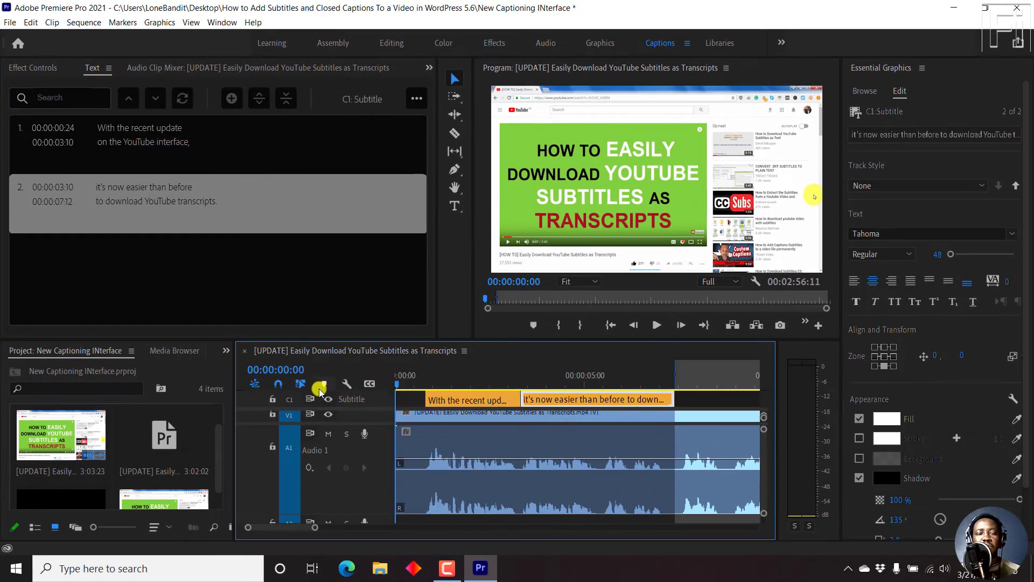
- Select both captions and uncheck Shadow in Essential Graphics Appearance
double_click(218, 143)
key("ctrl+a")
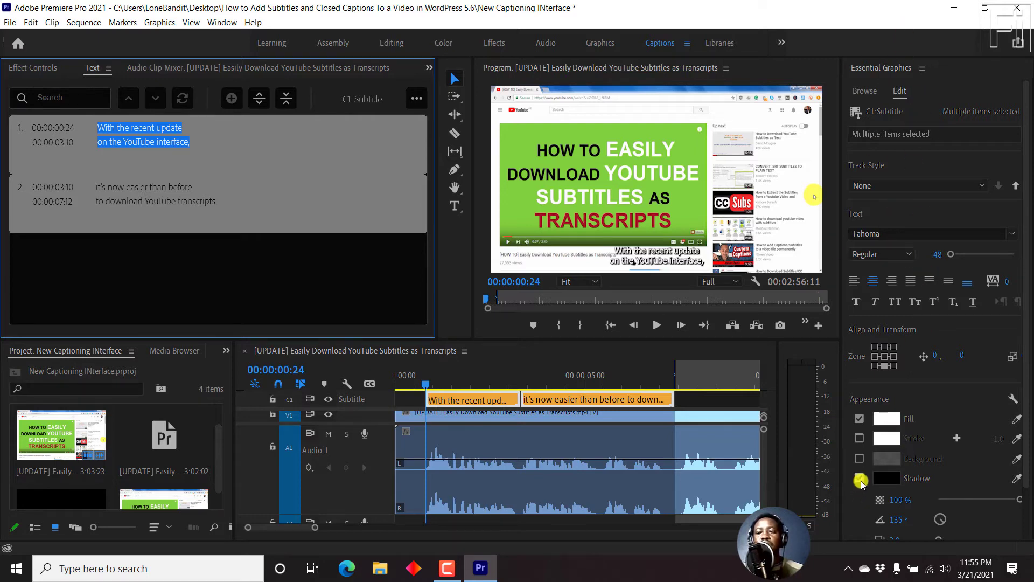
left_click(859, 480)
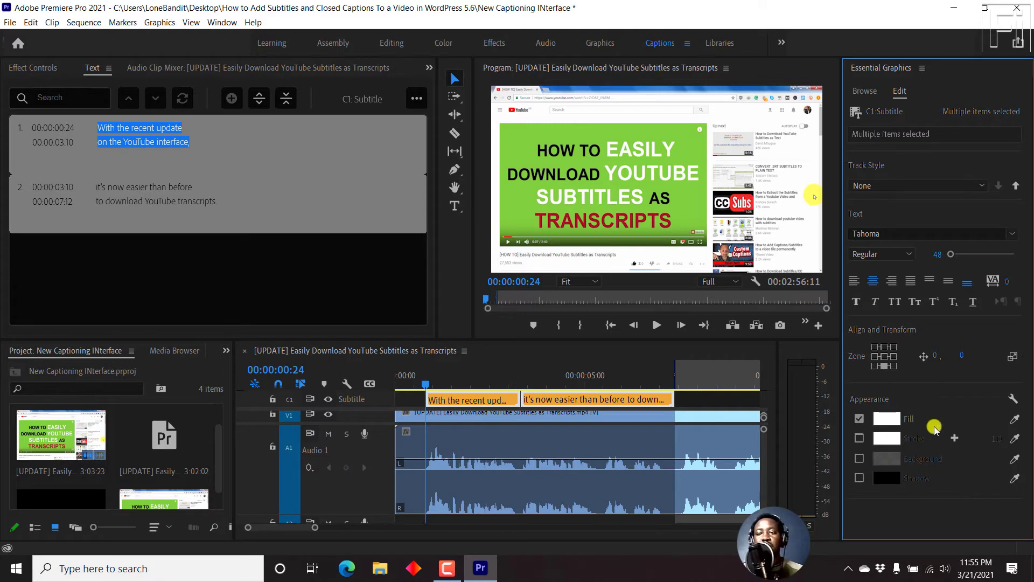
- Turn on the caption background, with corner radius 12.3 and 89% opacity
left_click(861, 459)
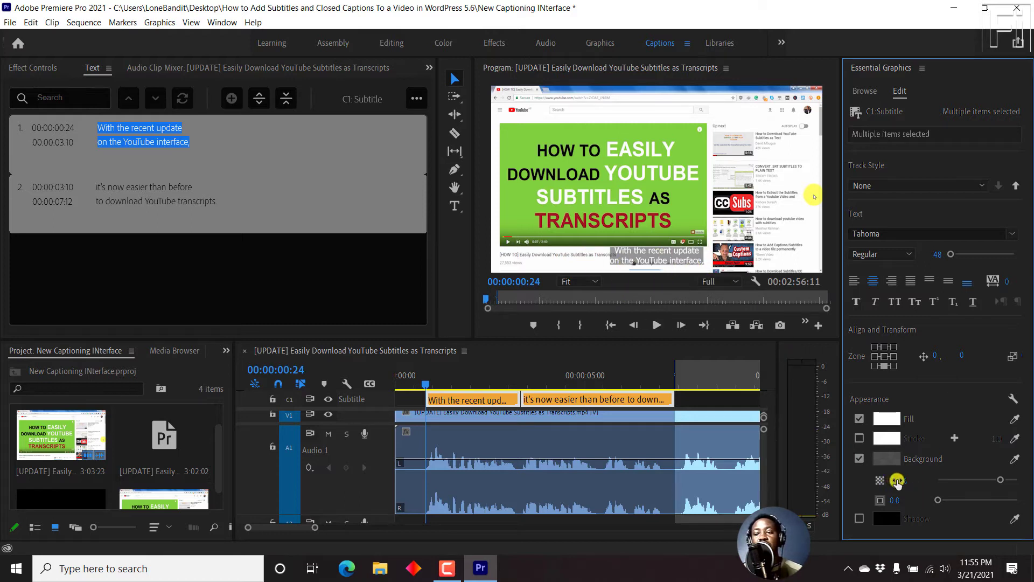
left_click_drag(897, 481, 954, 490)
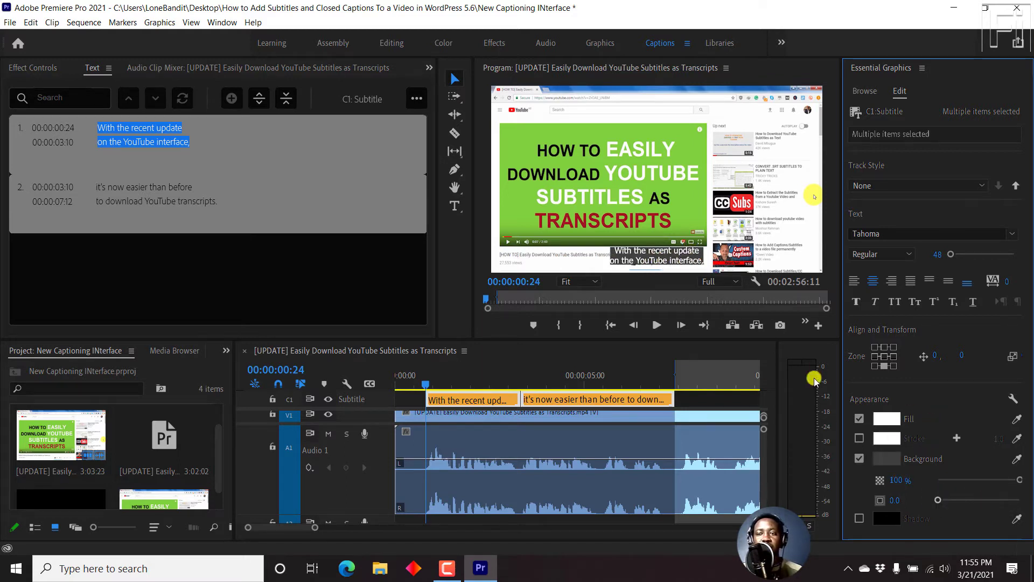
left_click_drag(471, 207, 322, 212)
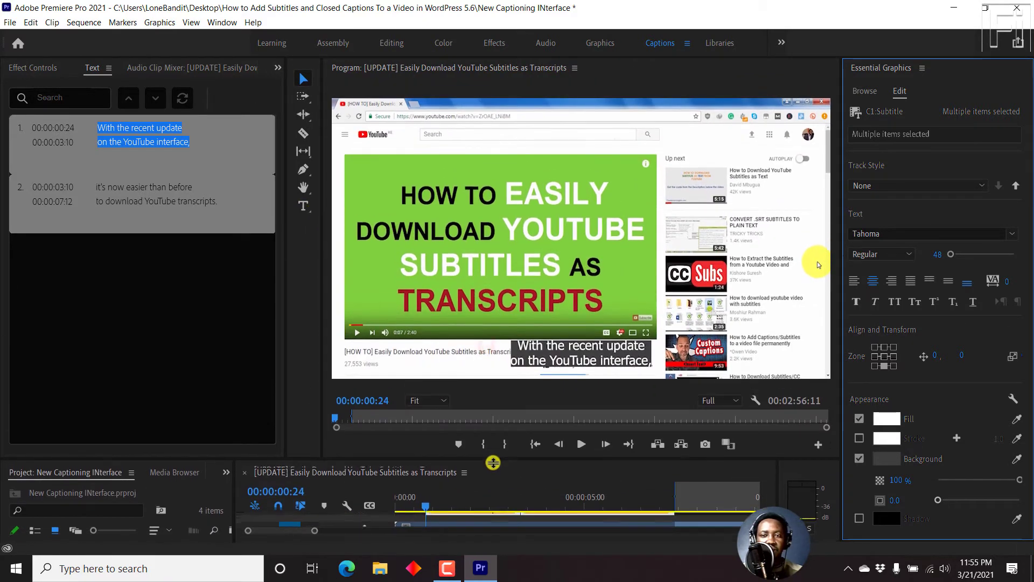
left_click_drag(485, 340, 490, 463)
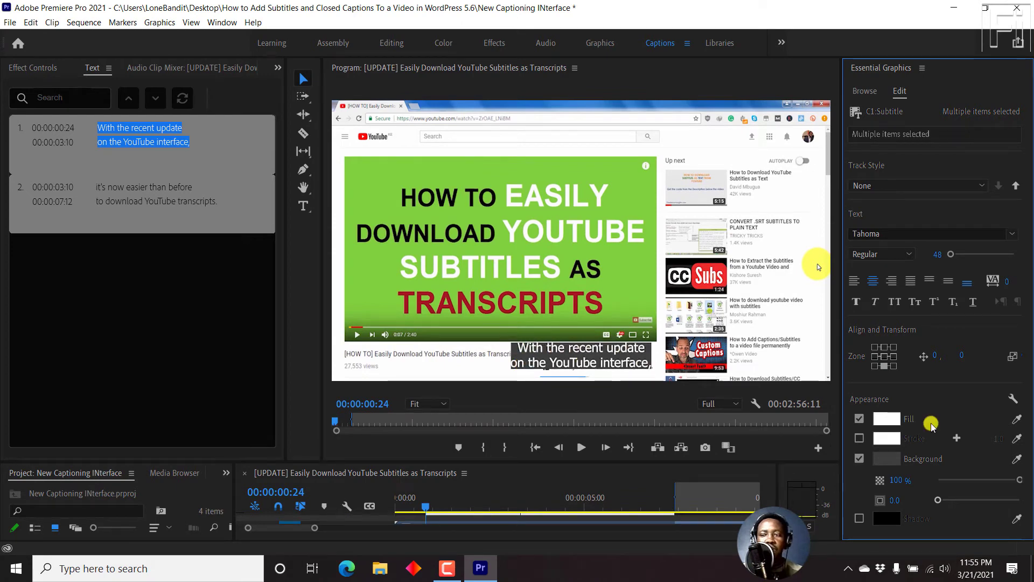
left_click_drag(940, 501, 949, 499)
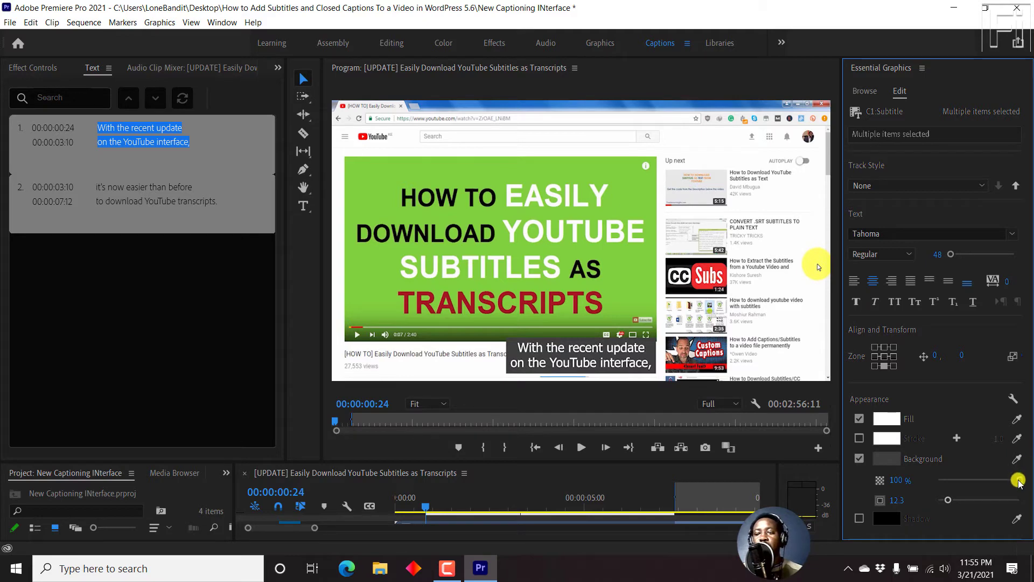
left_click_drag(1020, 481, 1011, 481)
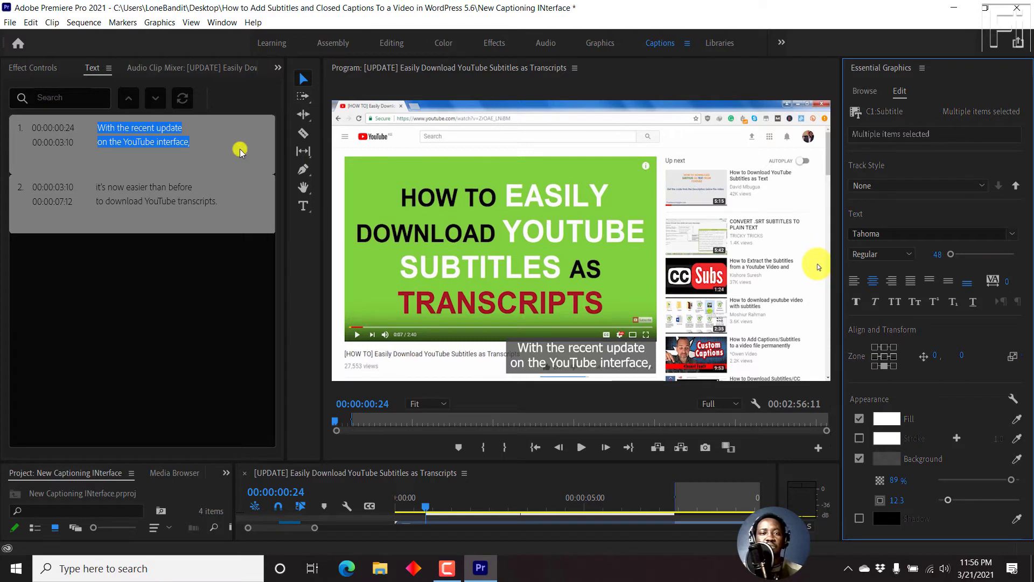
left_click(127, 193)
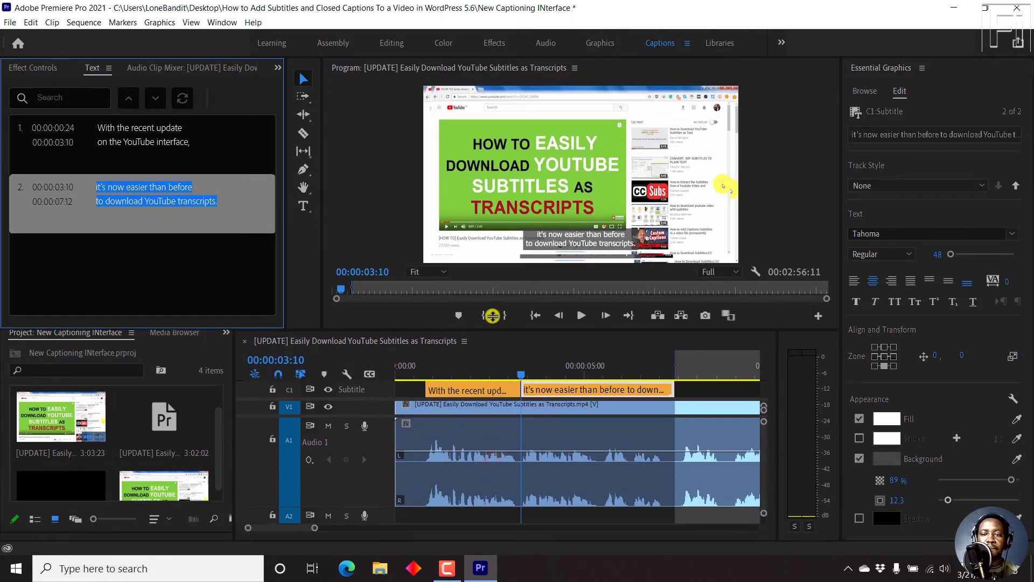
- Enlarge the timeline, park the playhead at 00:00:07:16, and widen the caption text list
left_click_drag(492, 461, 492, 310)
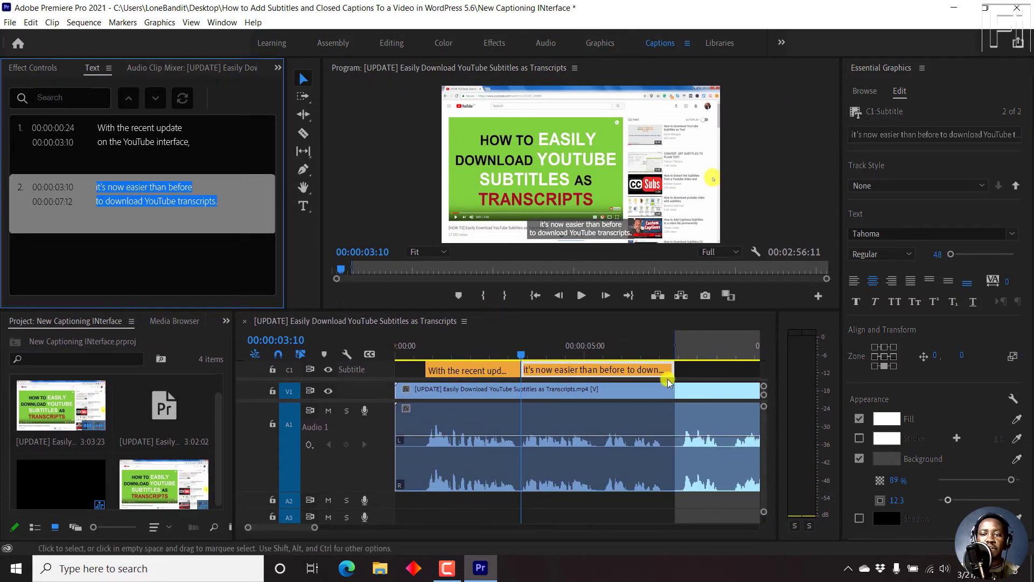
left_click(680, 364)
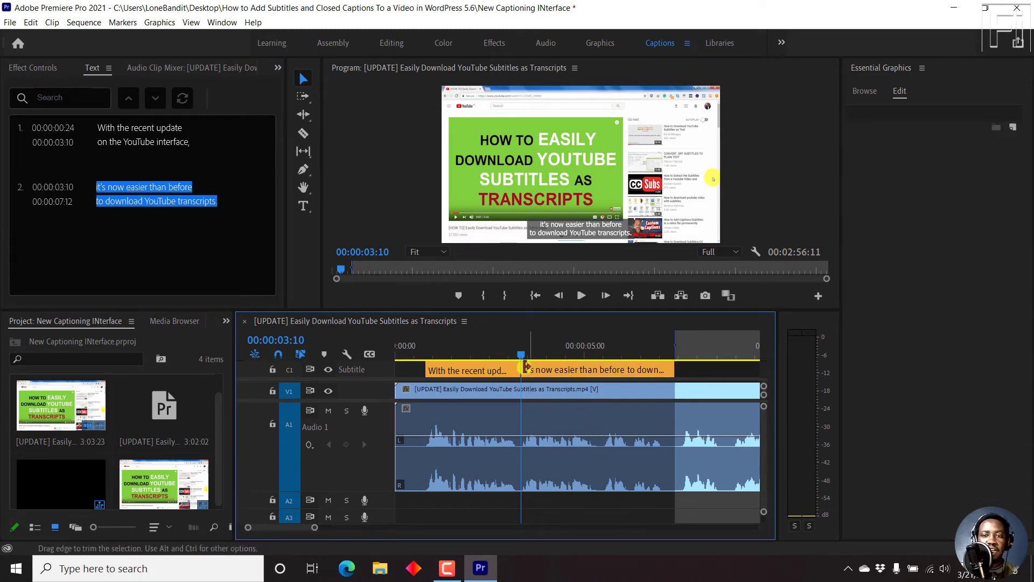
left_click_drag(522, 356, 683, 355)
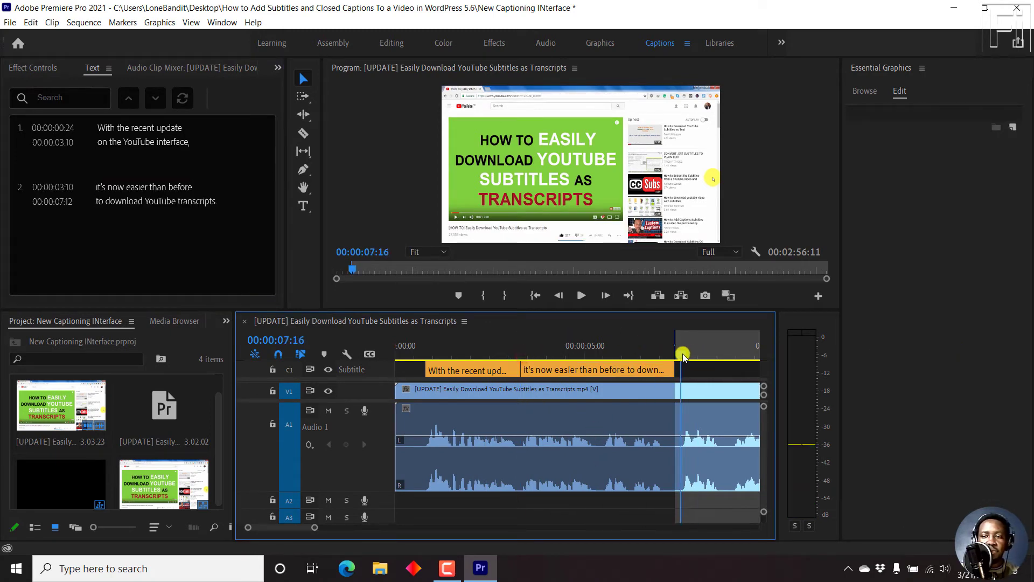
left_click_drag(291, 529, 294, 529)
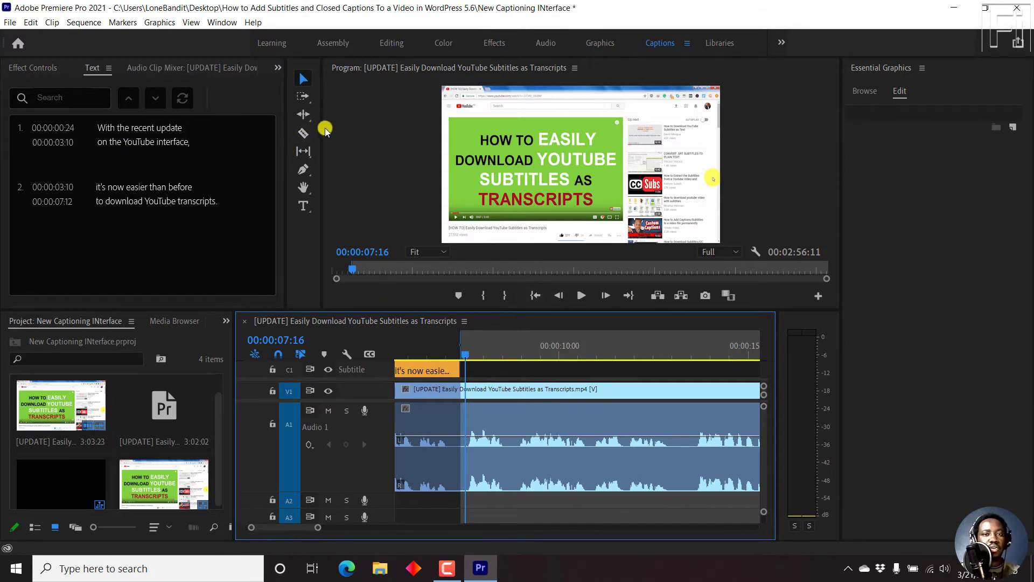
left_click_drag(322, 129, 479, 125)
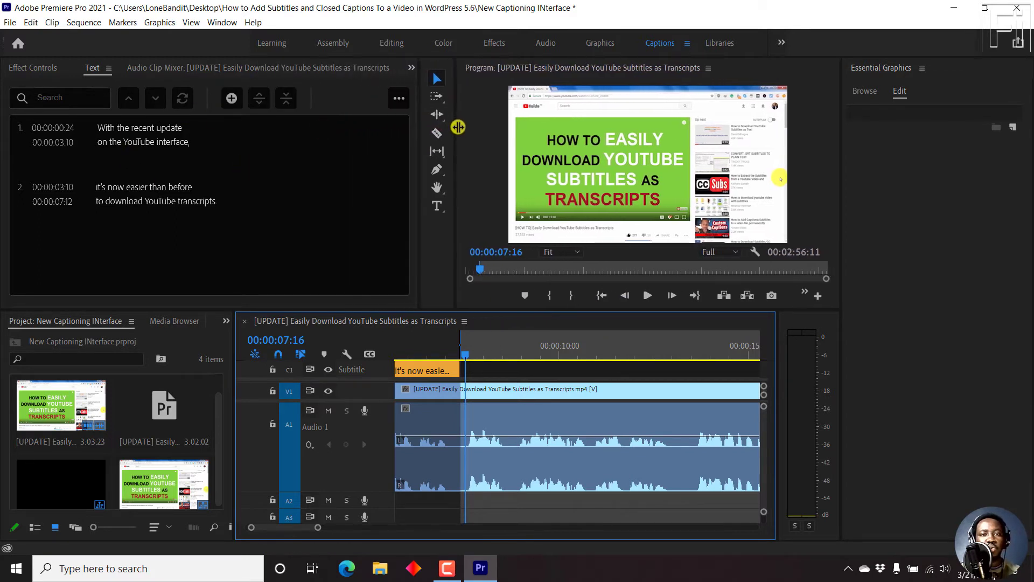
- Add a third New Caption at 7:16, trim it to end at 00:00:11:00, and select it
left_click(231, 101)
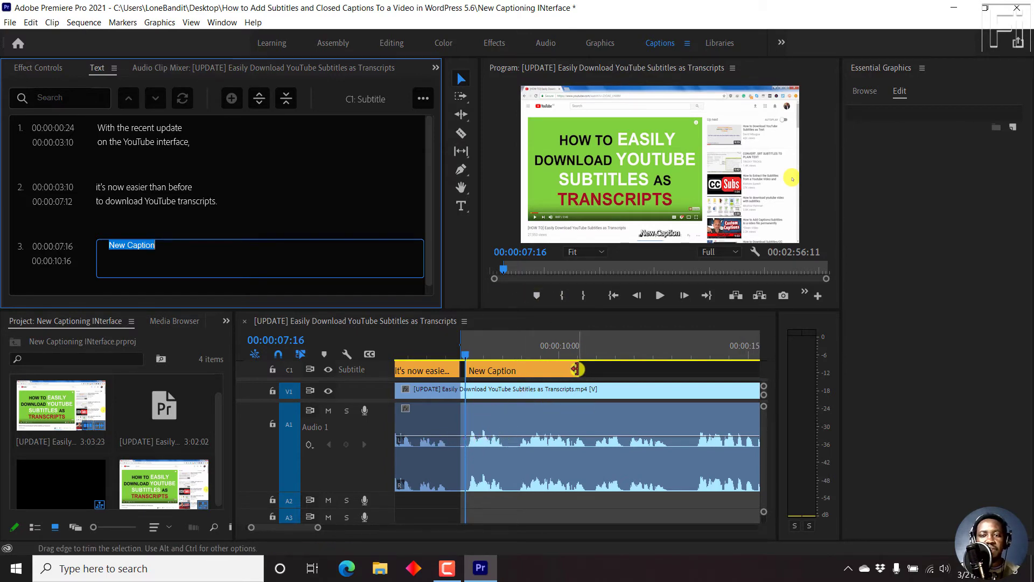
left_click_drag(576, 370, 689, 382)
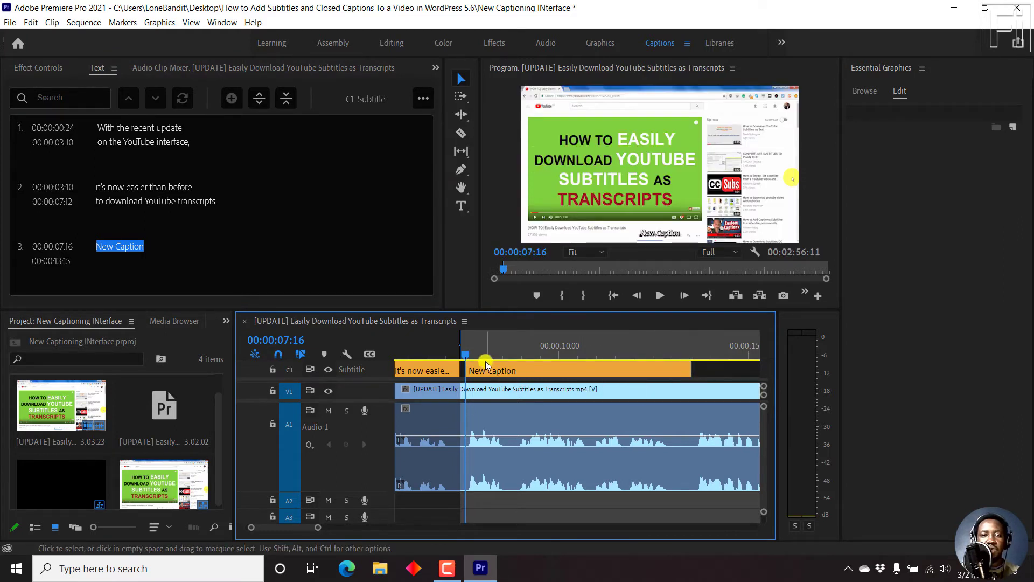
left_click(660, 296)
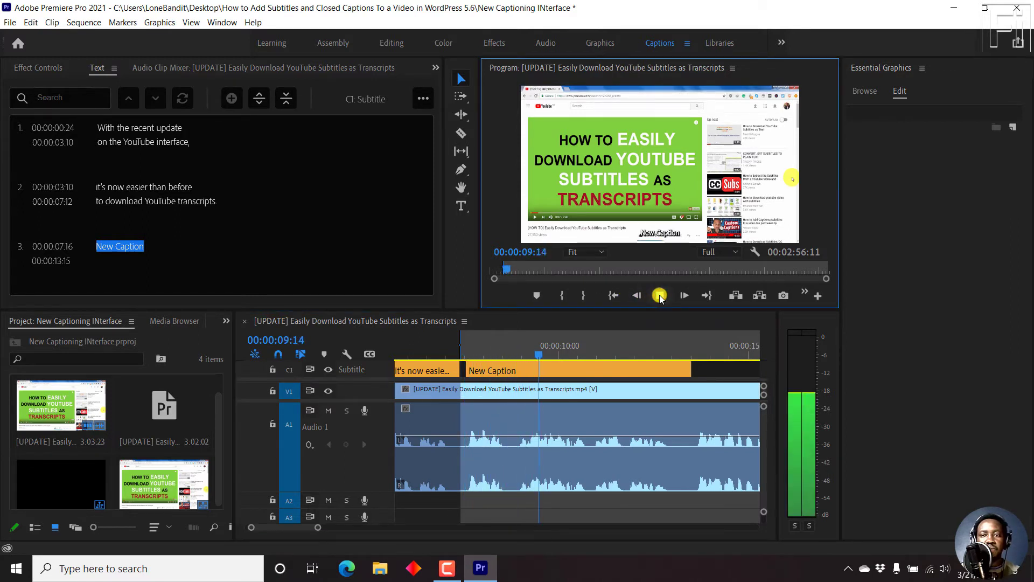
left_click(661, 295)
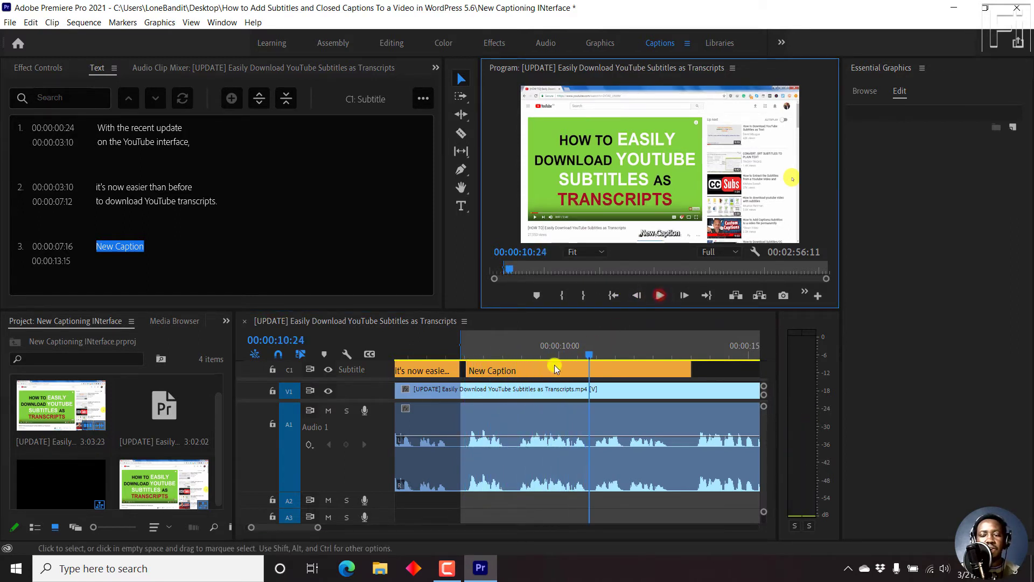
left_click_drag(689, 371, 594, 383)
left_click(128, 250)
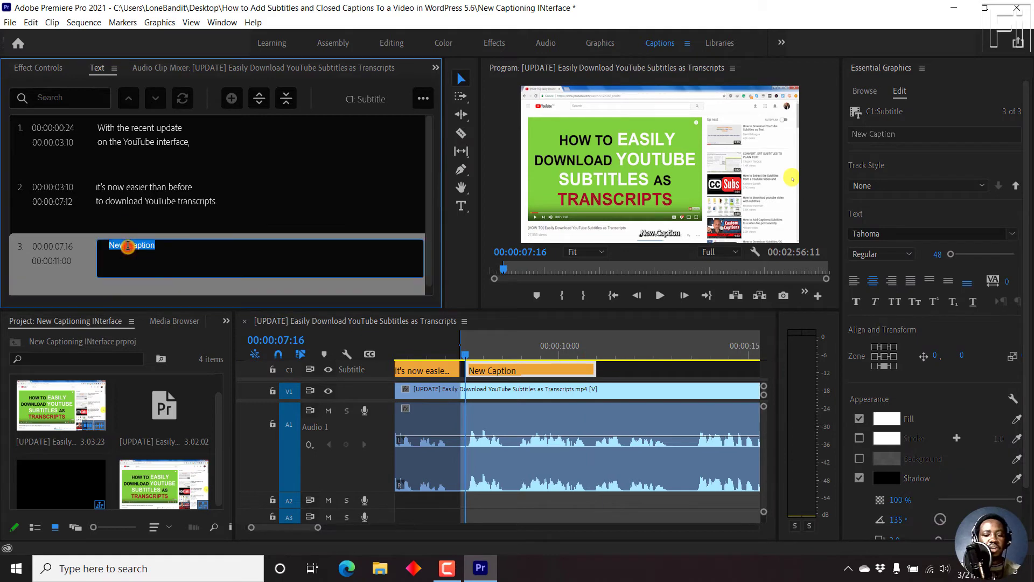
type("Hi my name is David from freelancerinsights.com")
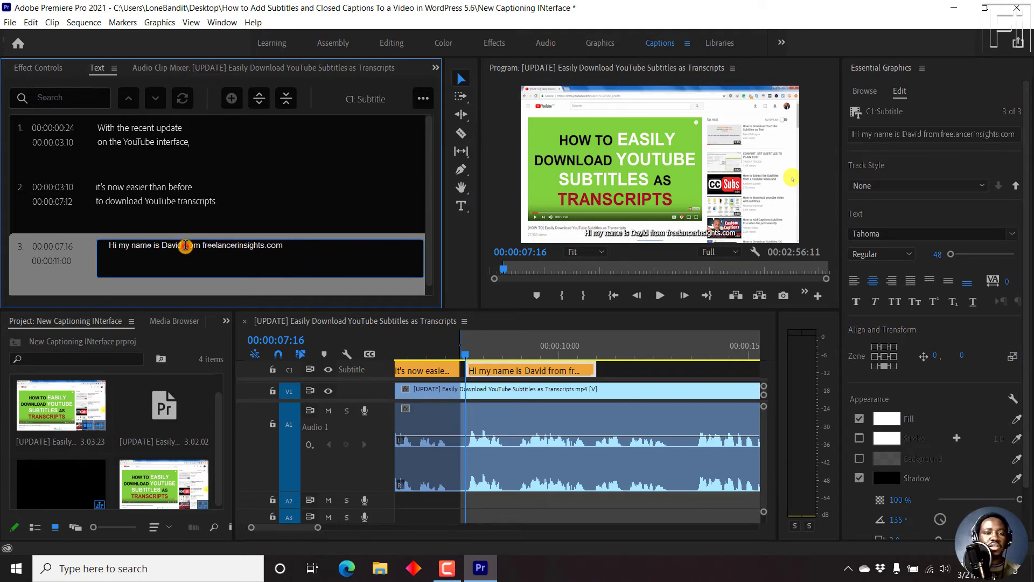
- Break the third caption onto two lines before 'from', then reselect caption 2
left_click(184, 246)
key("Return")
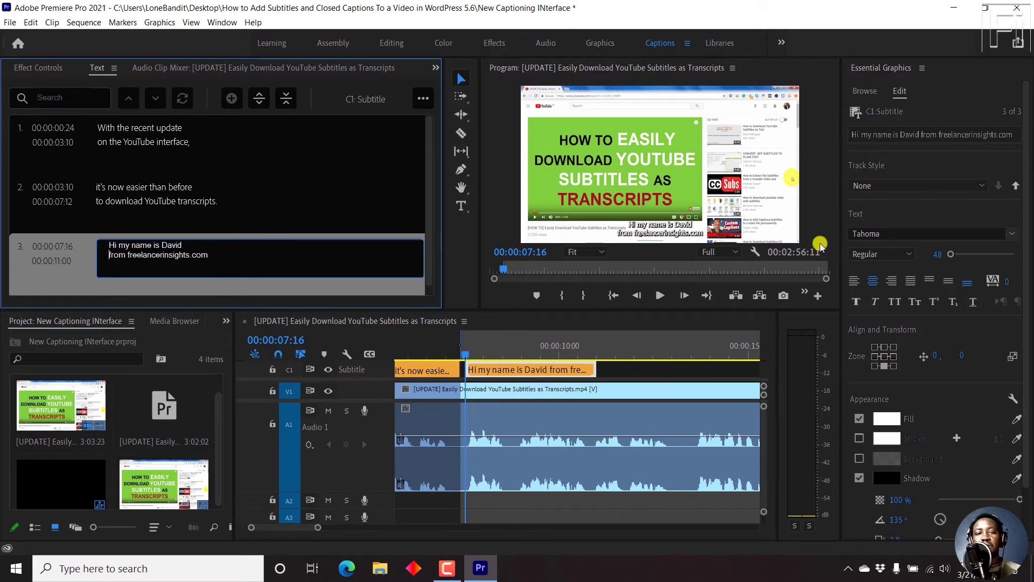
left_click(344, 215)
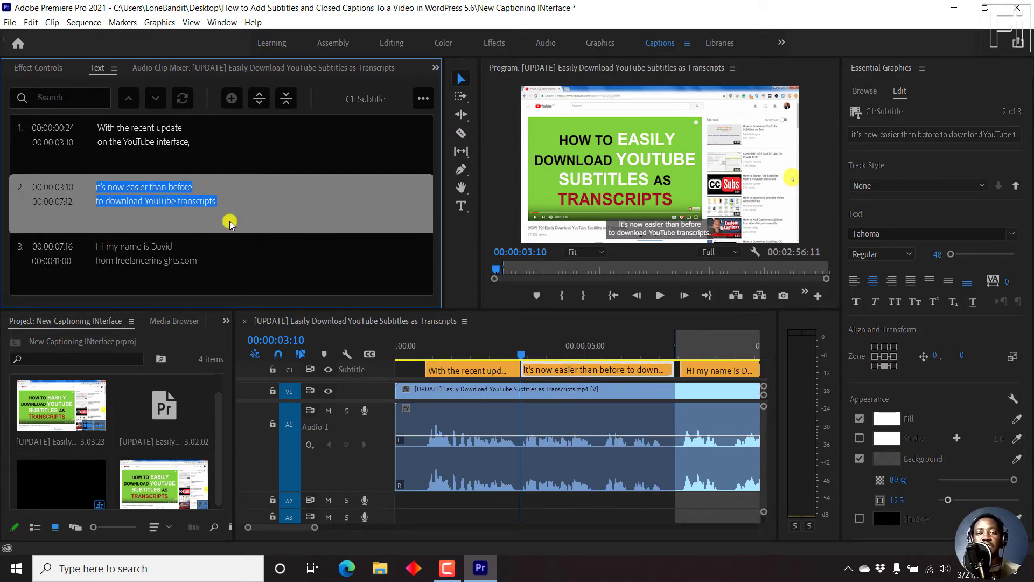
left_click(983, 185)
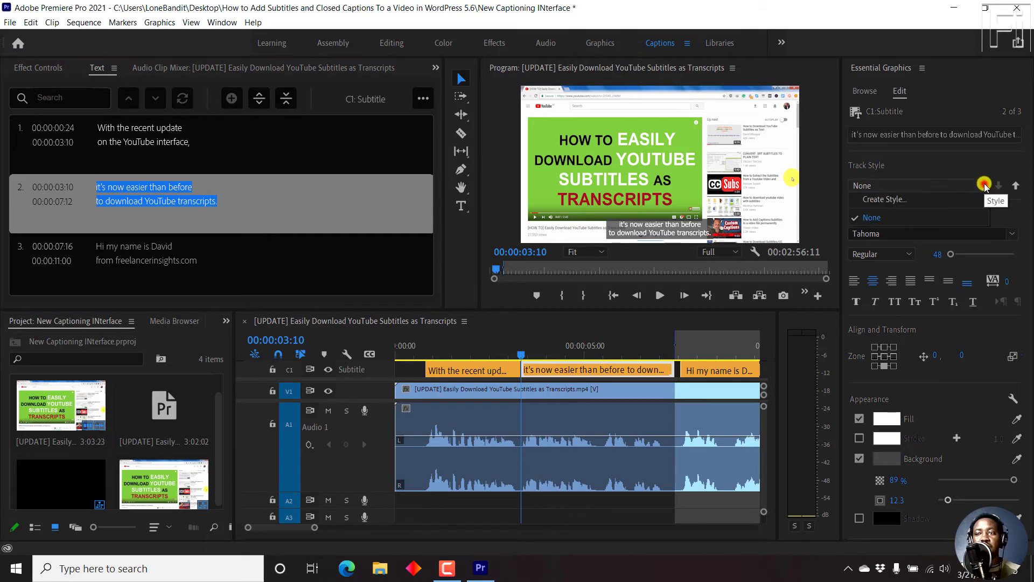
left_click(875, 199)
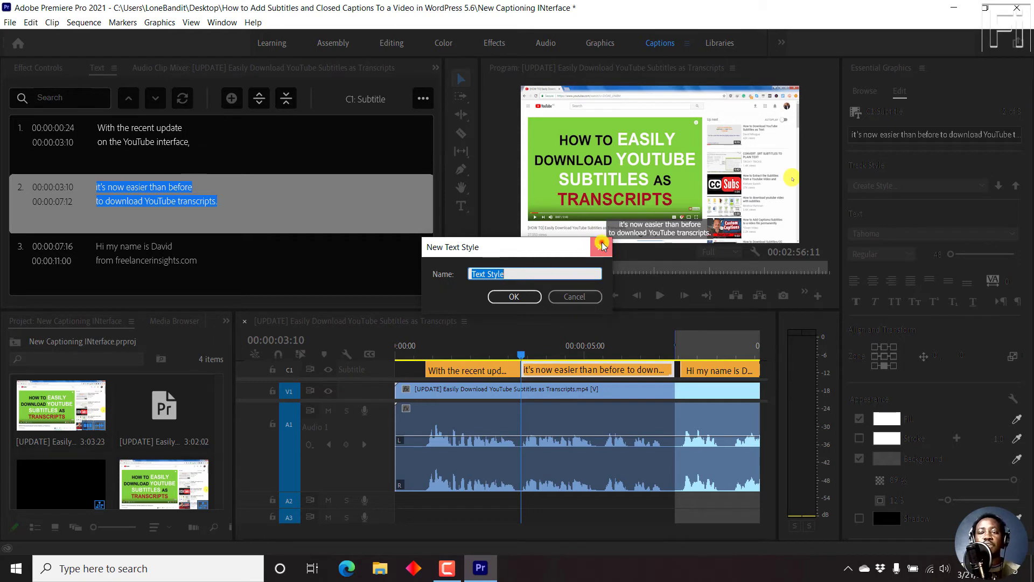
left_click(602, 245)
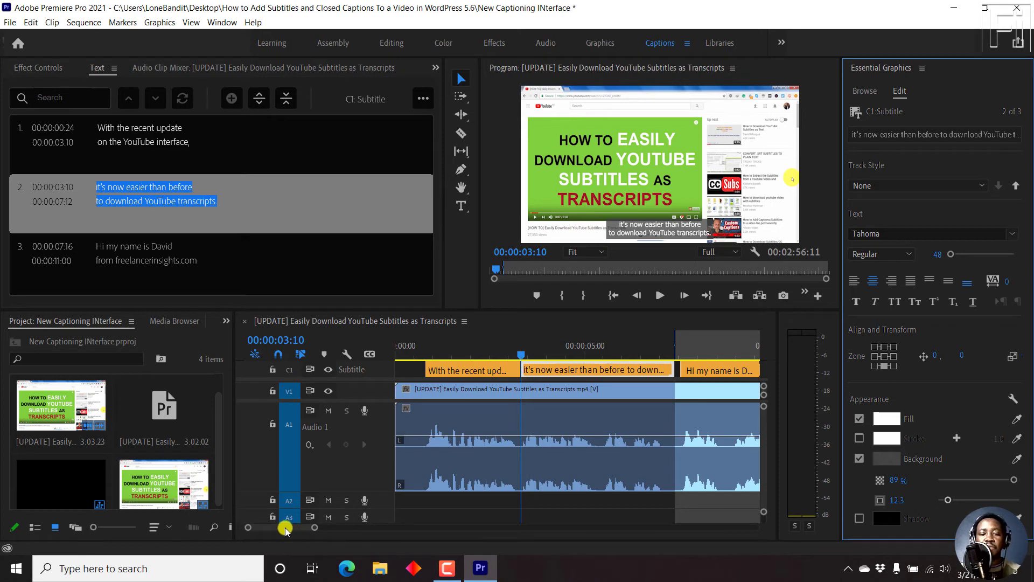
left_click_drag(285, 529, 289, 527)
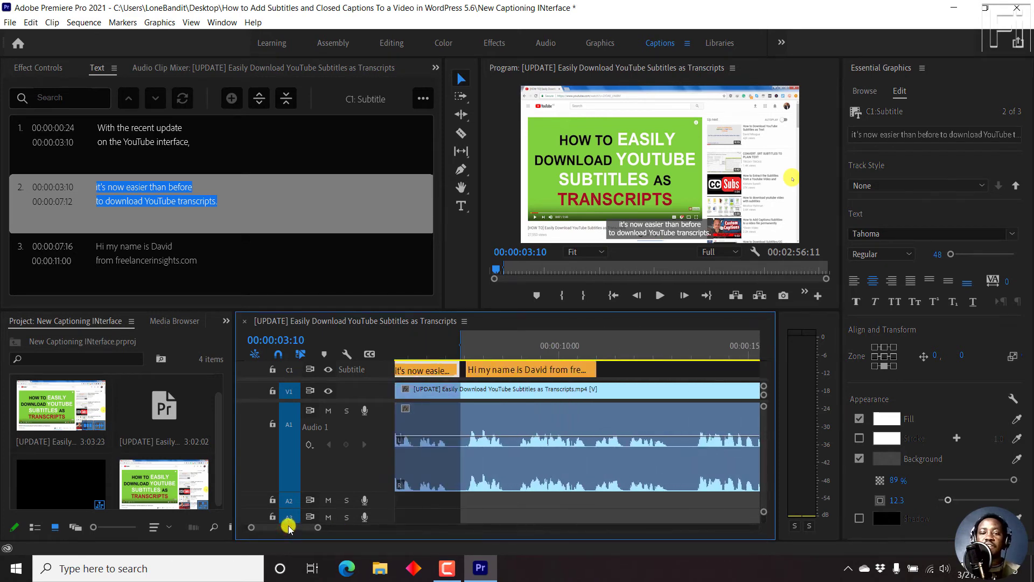
left_click(598, 353)
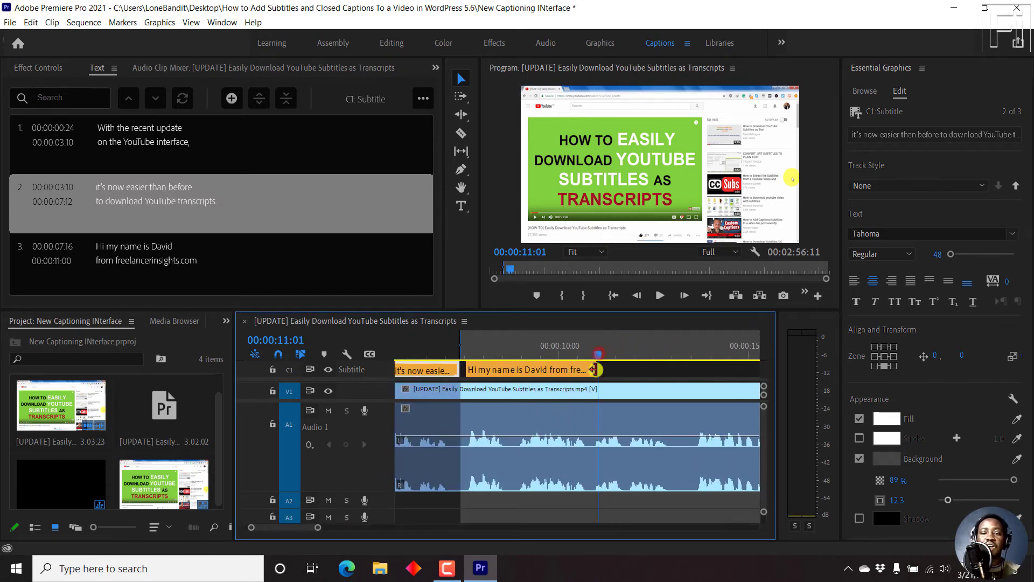
left_click_drag(597, 360, 599, 360)
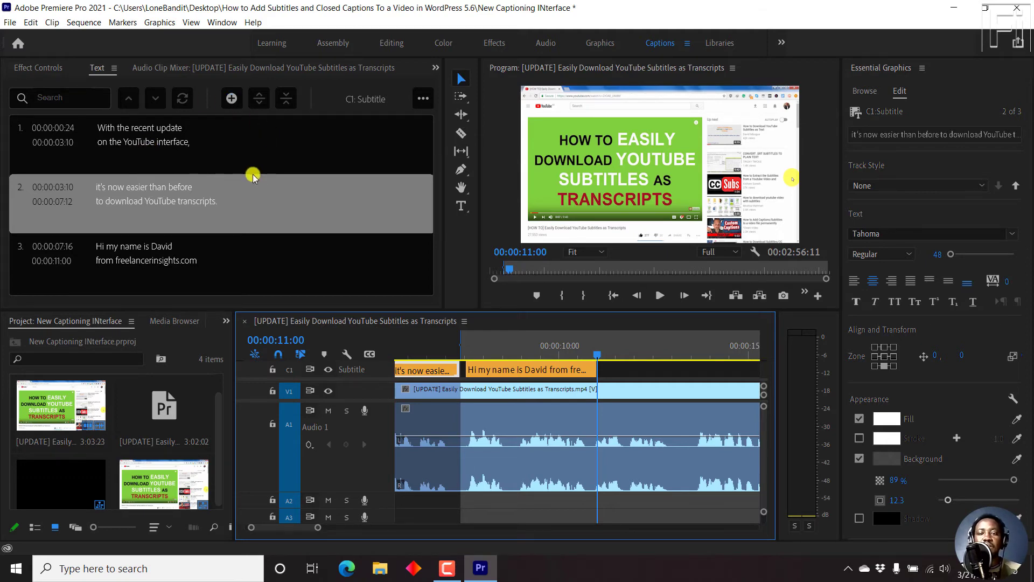
left_click(595, 356)
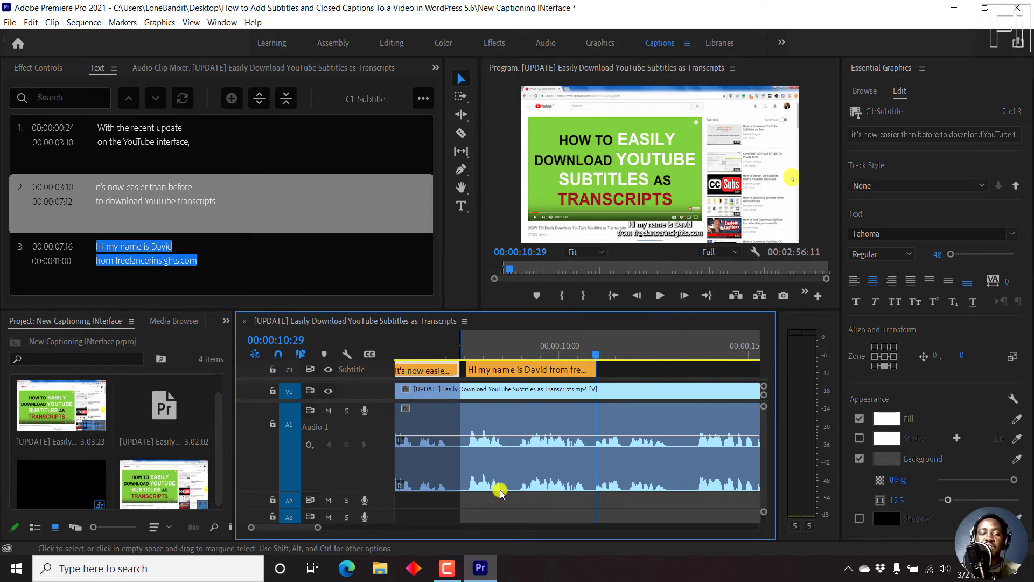
left_click_drag(320, 529, 382, 530)
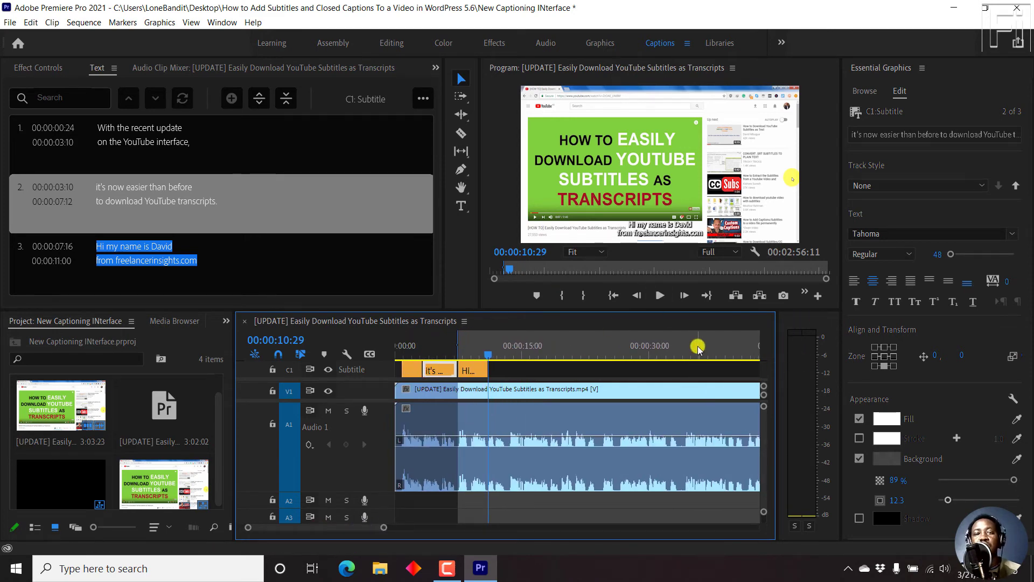
left_click(438, 341)
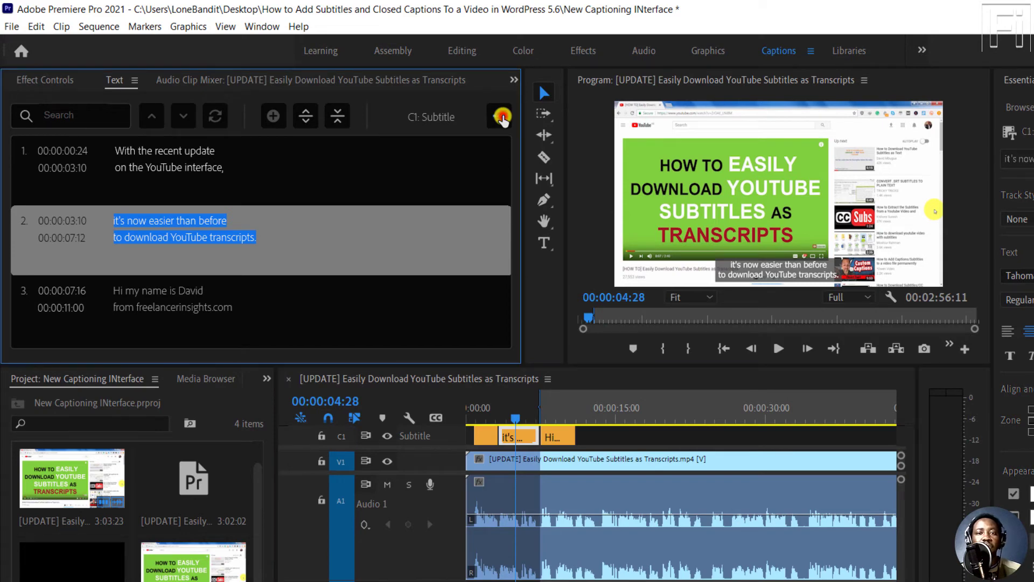
- Export the captions to SRT as 'New Captioning Interface' in the Subtitles and Captions folder
left_click(499, 116)
left_click(448, 176)
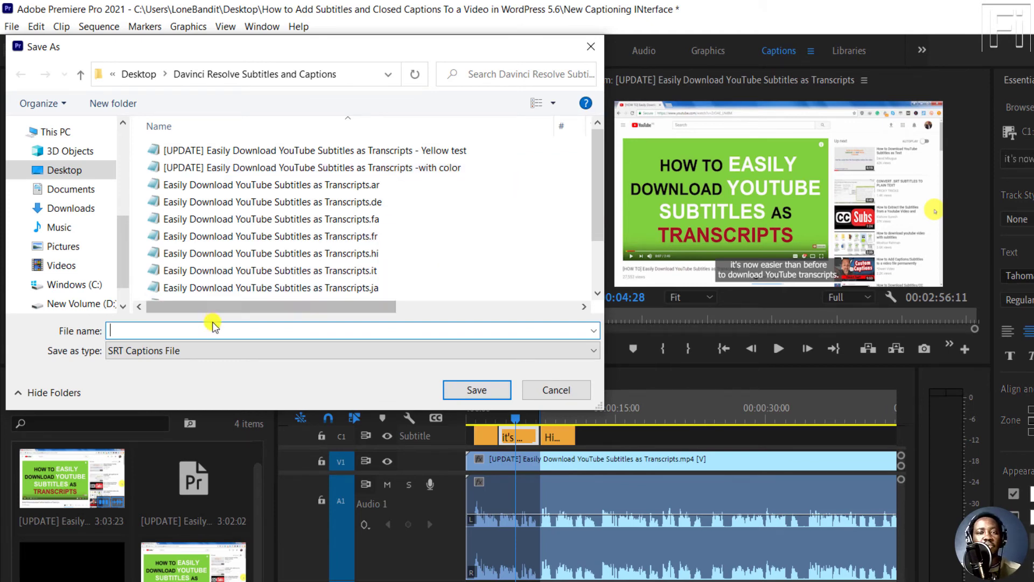
type("Ne")
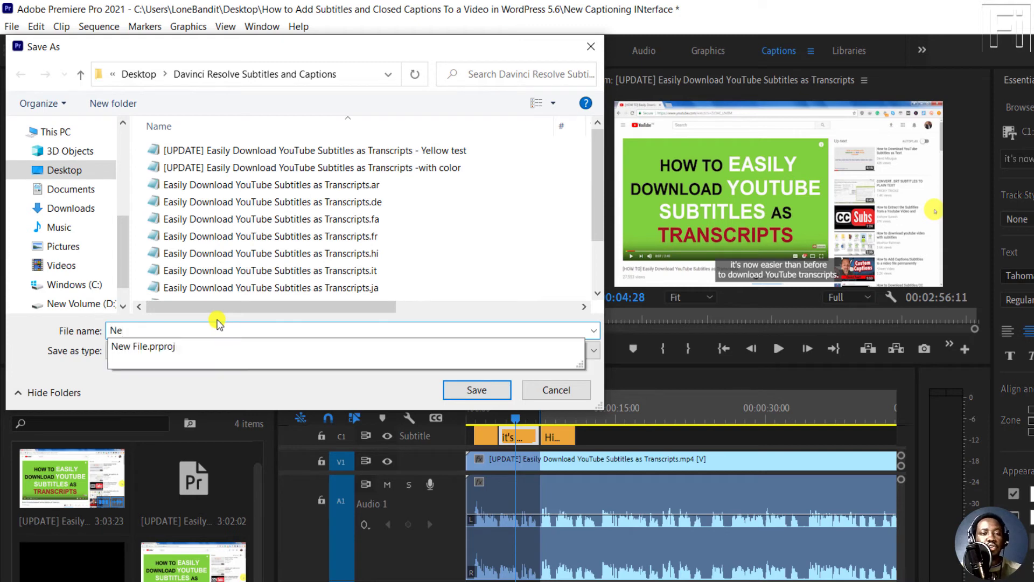
type("w Captioning Interface")
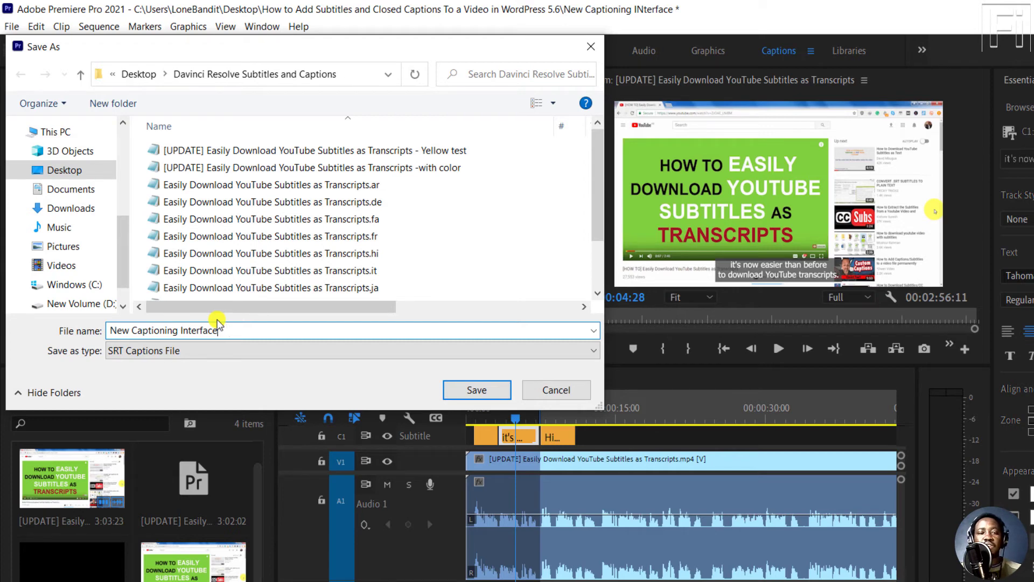
left_click(469, 392)
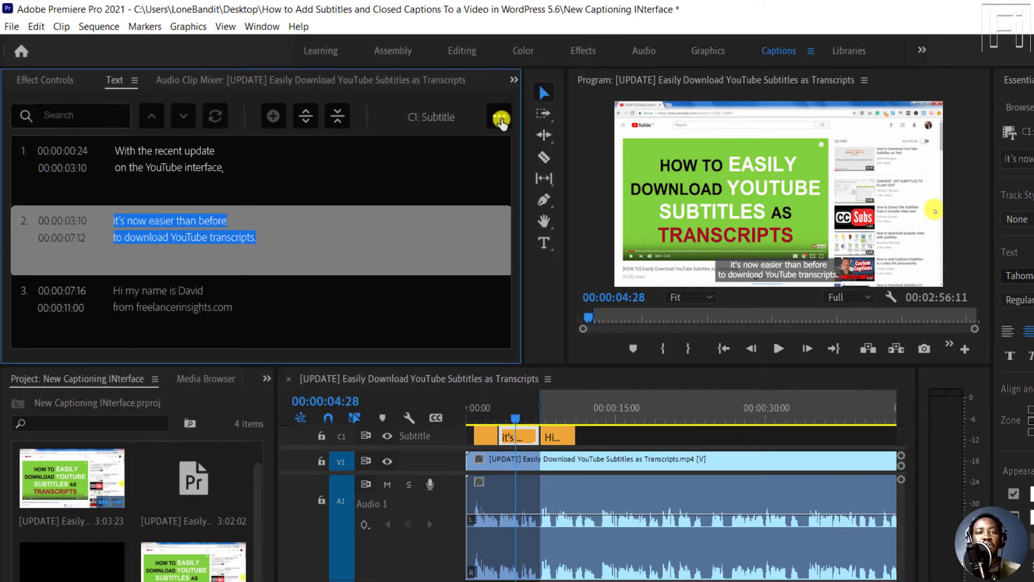
left_click(501, 118)
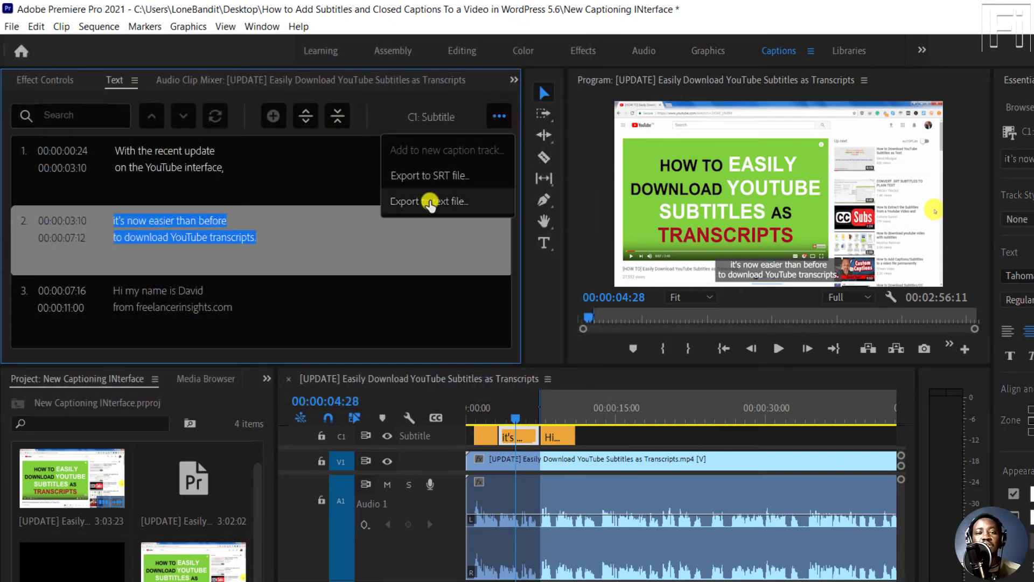
left_click(429, 201)
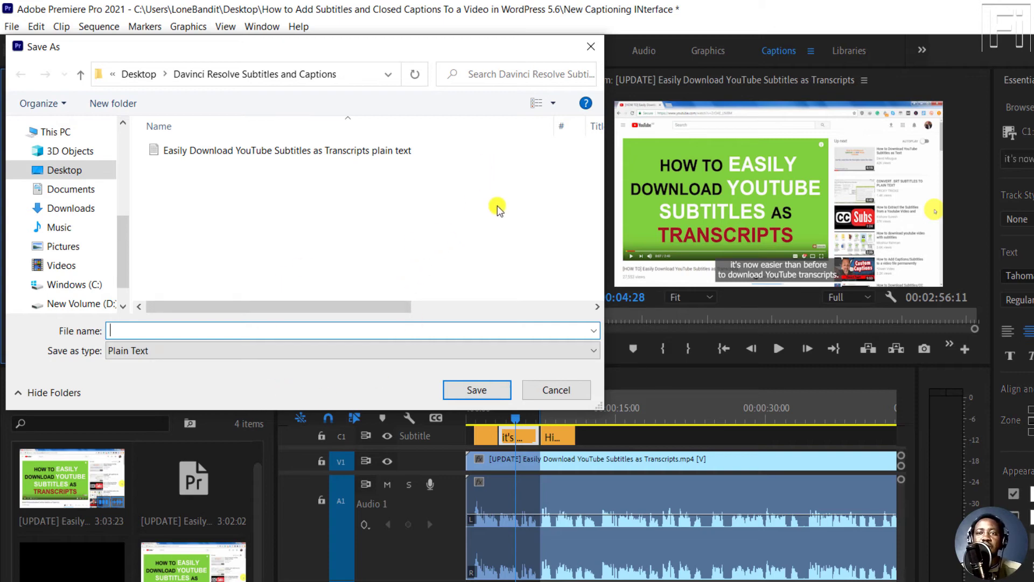
left_click(588, 47)
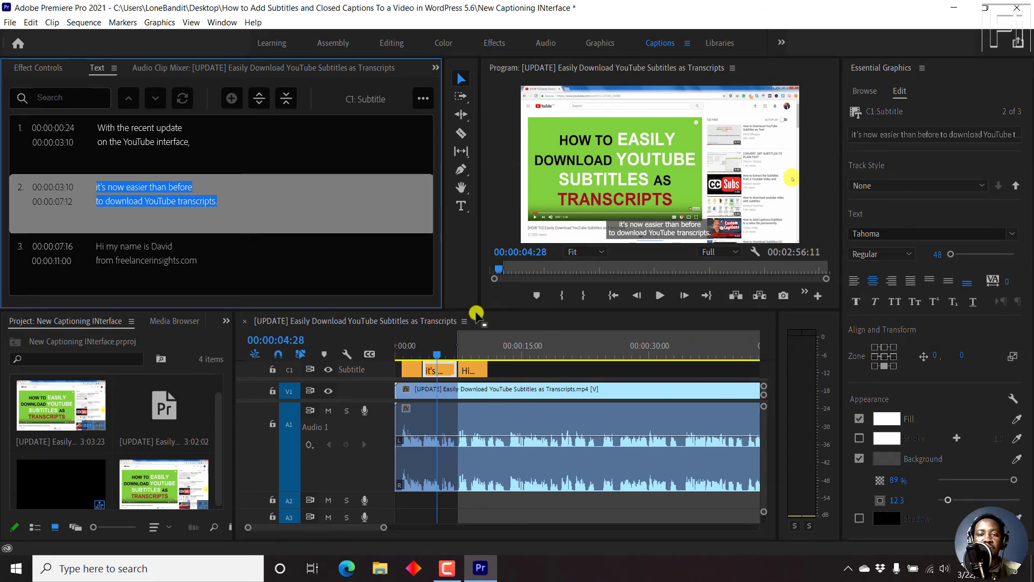
- Select the first subtitle clip and set its Zone to top-centre of the frame
left_click(442, 374)
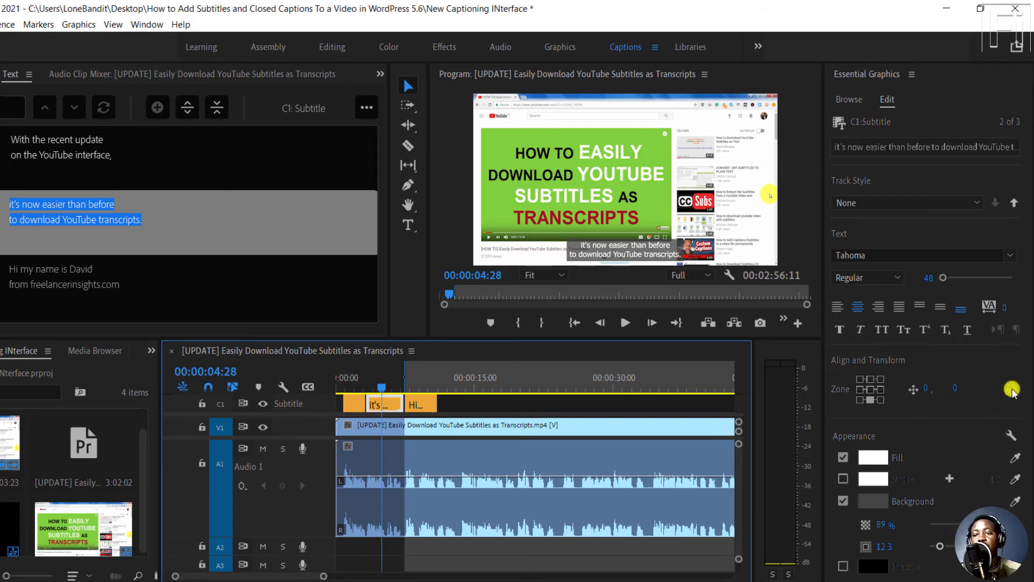
left_click(871, 379)
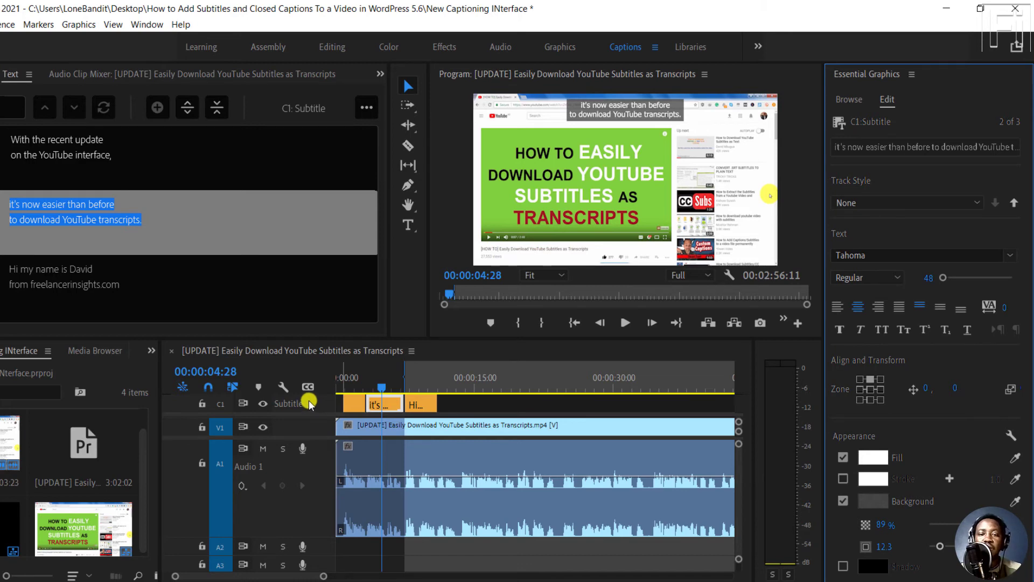
- In Caption Track Settings, choose CEA-708 format, Service 1 stream and no style
right_click(310, 402)
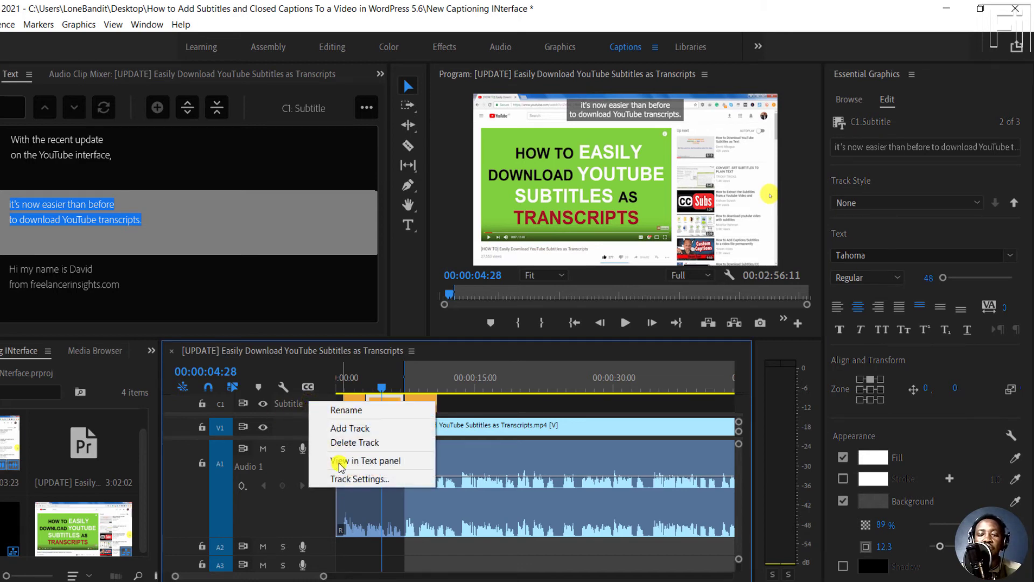
left_click(356, 478)
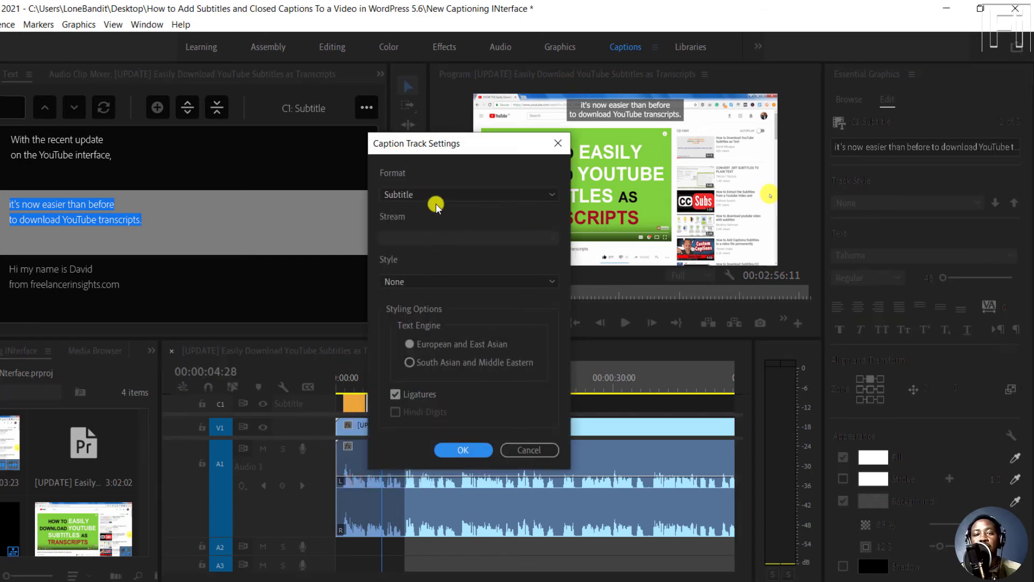
left_click(419, 197)
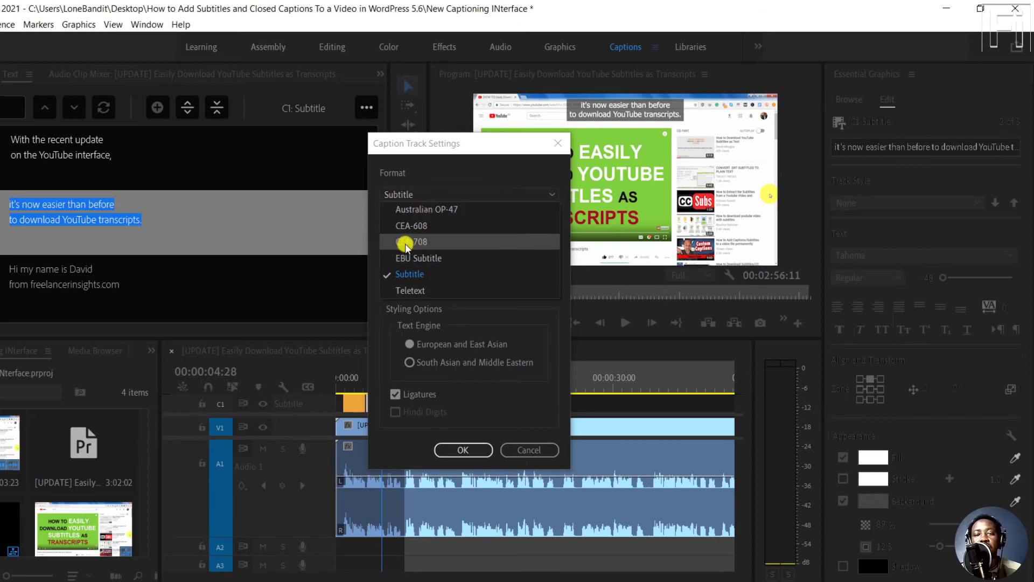
left_click(427, 245)
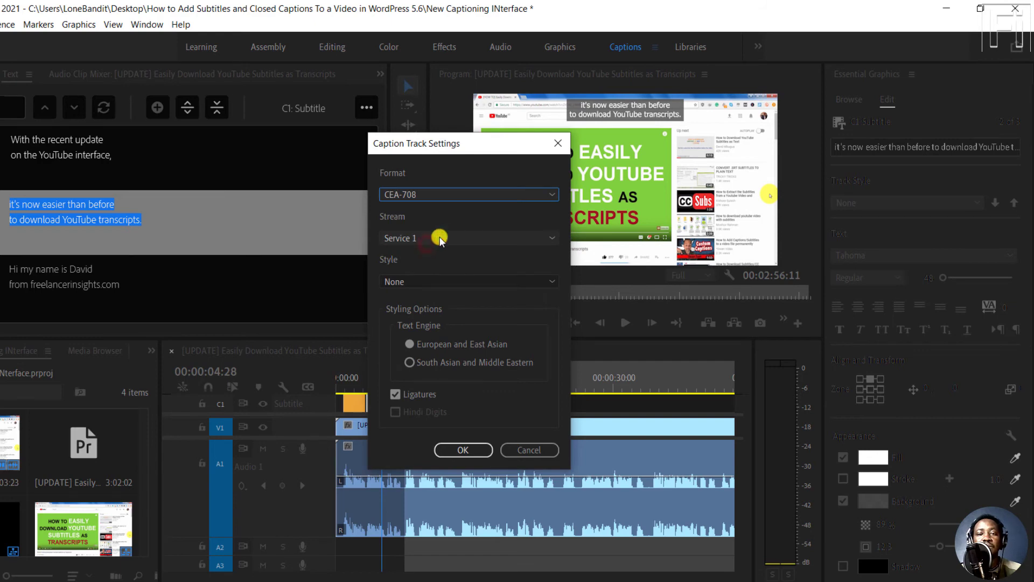
left_click(559, 242)
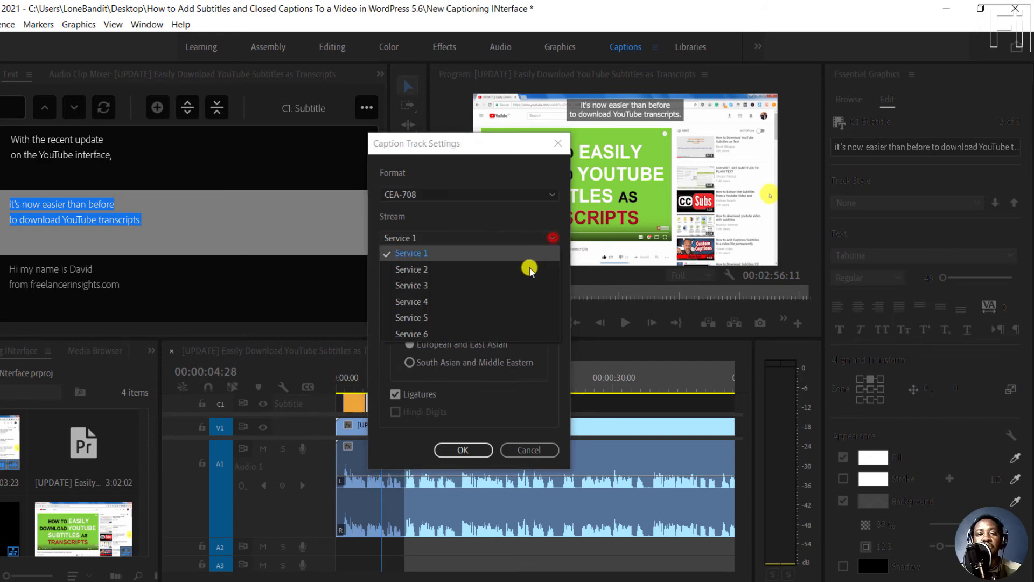
left_click(442, 216)
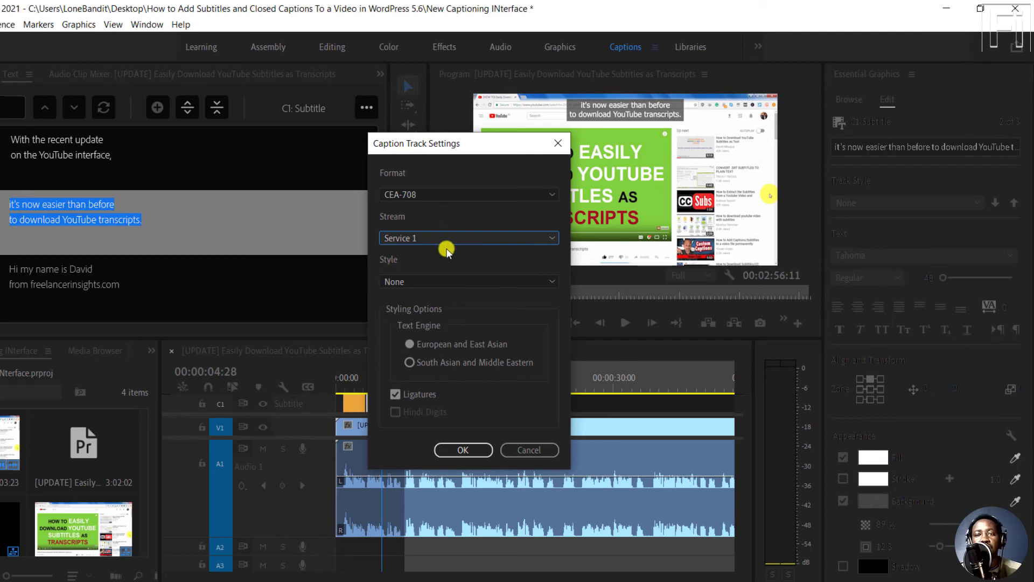
left_click(440, 278)
left_click(474, 259)
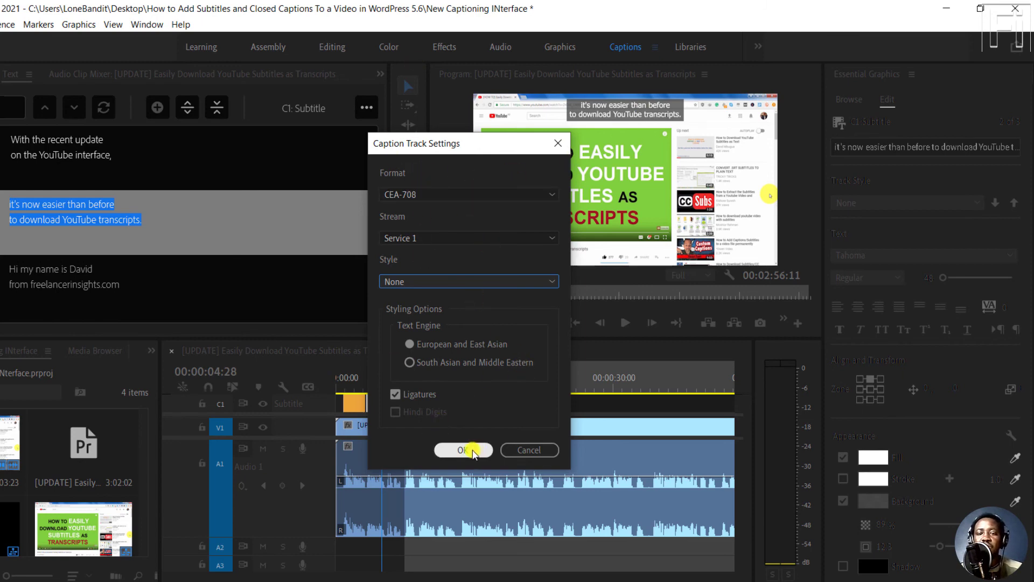
- Apply the CEA-708 settings, return the caption to bottom-centre, and set a Black background
left_click(463, 451)
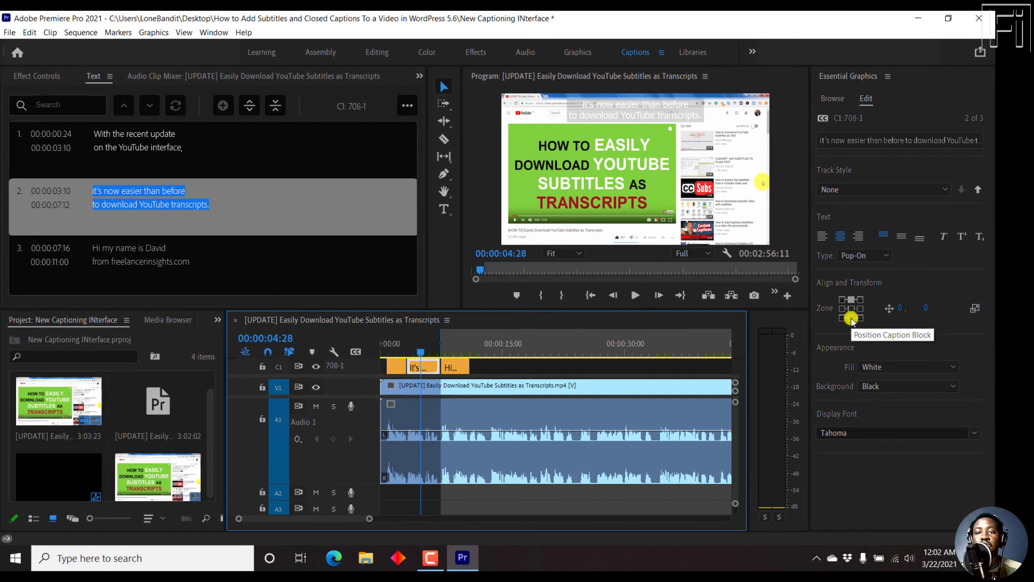
left_click(851, 317)
left_click(873, 387)
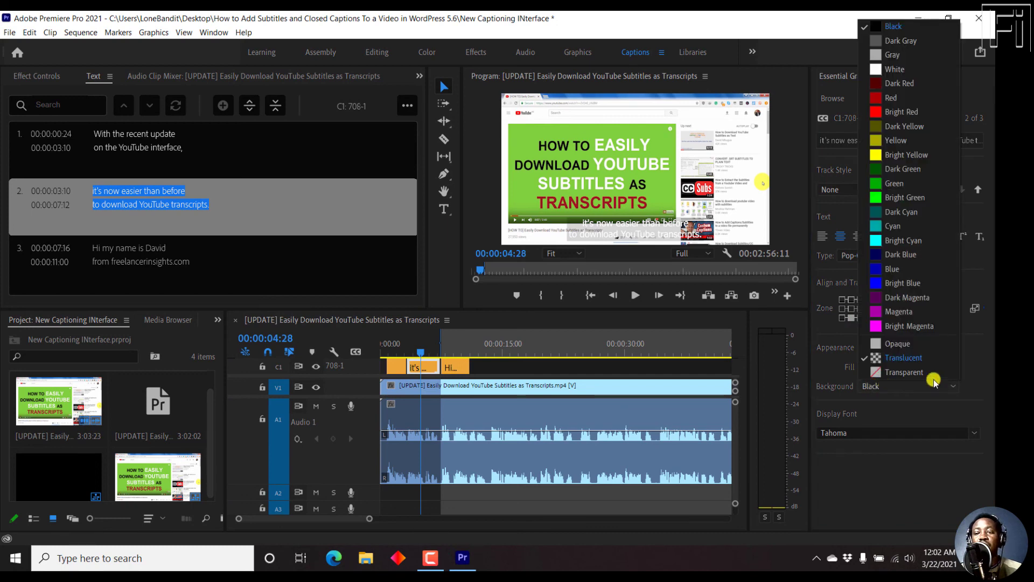
left_click(980, 385)
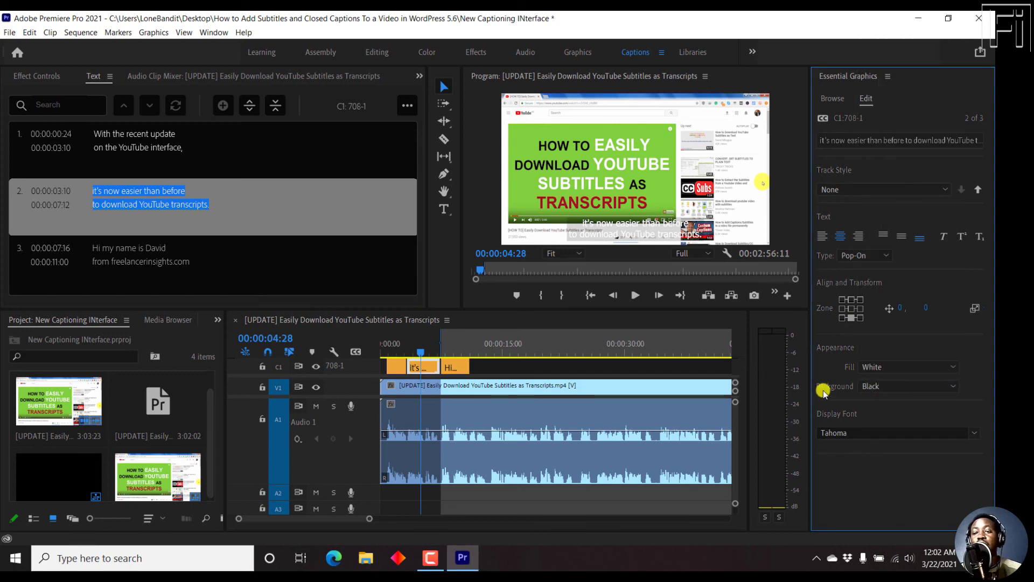
left_click(890, 389)
left_click(889, 342)
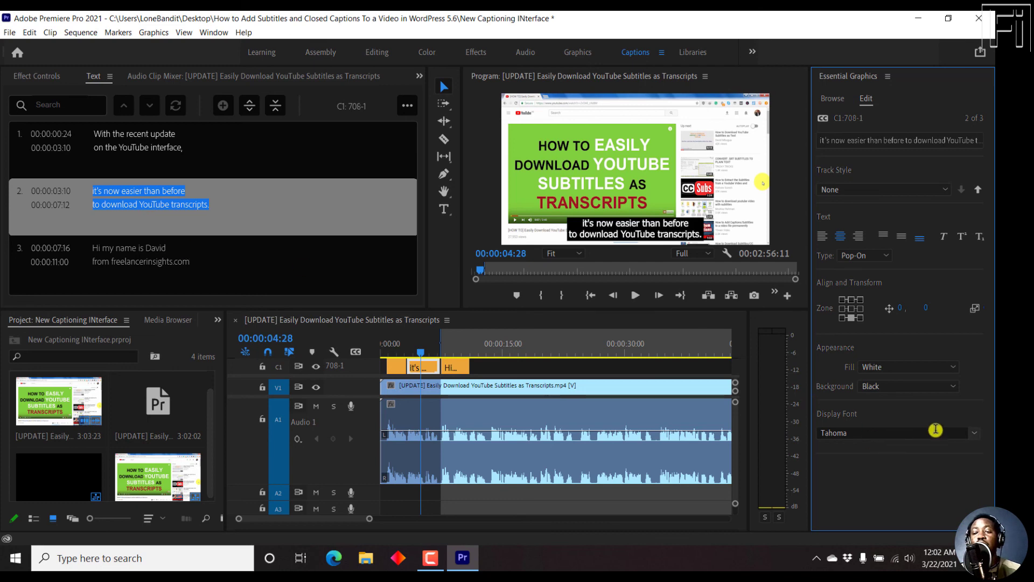
- Set caption 2's font to Verdana, make caption 1's background opaque, and select all captions
left_click(974, 432)
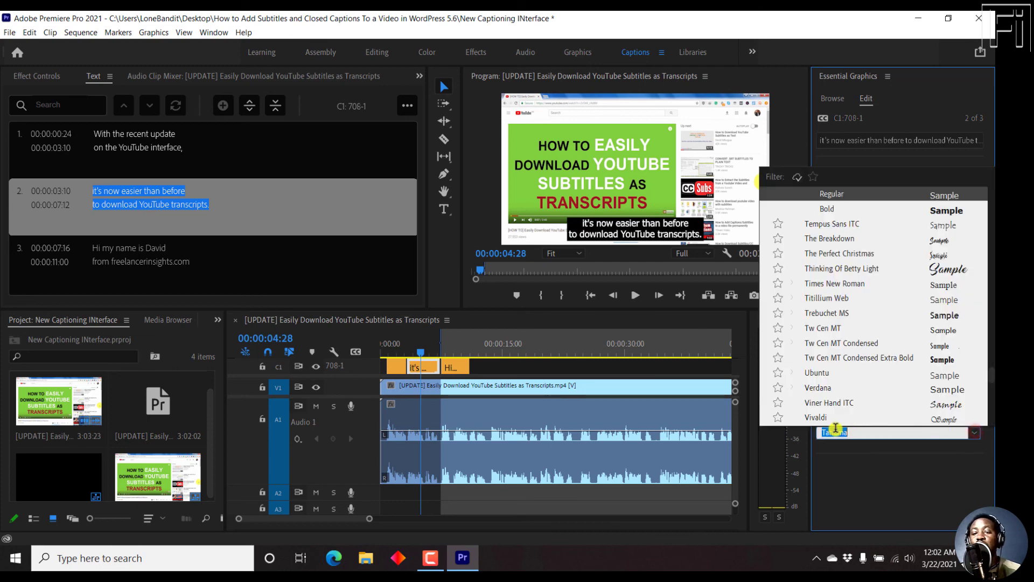
left_click(825, 388)
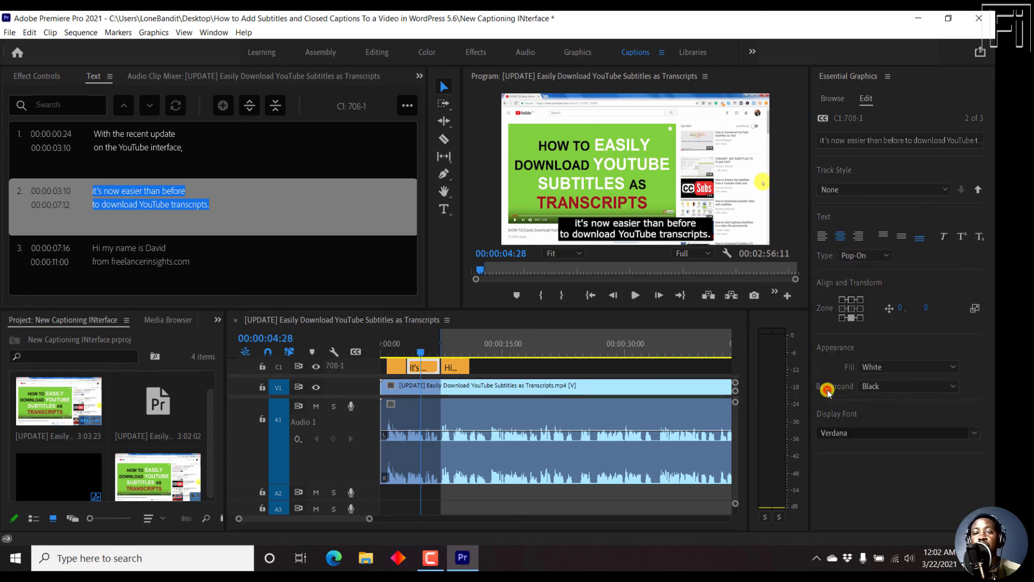
left_click(187, 149)
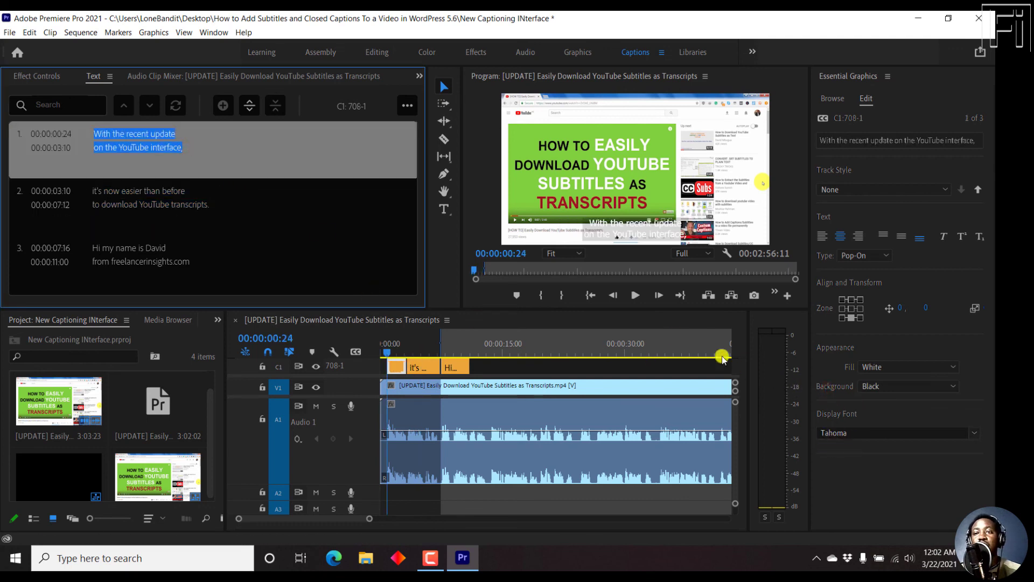
left_click(881, 387)
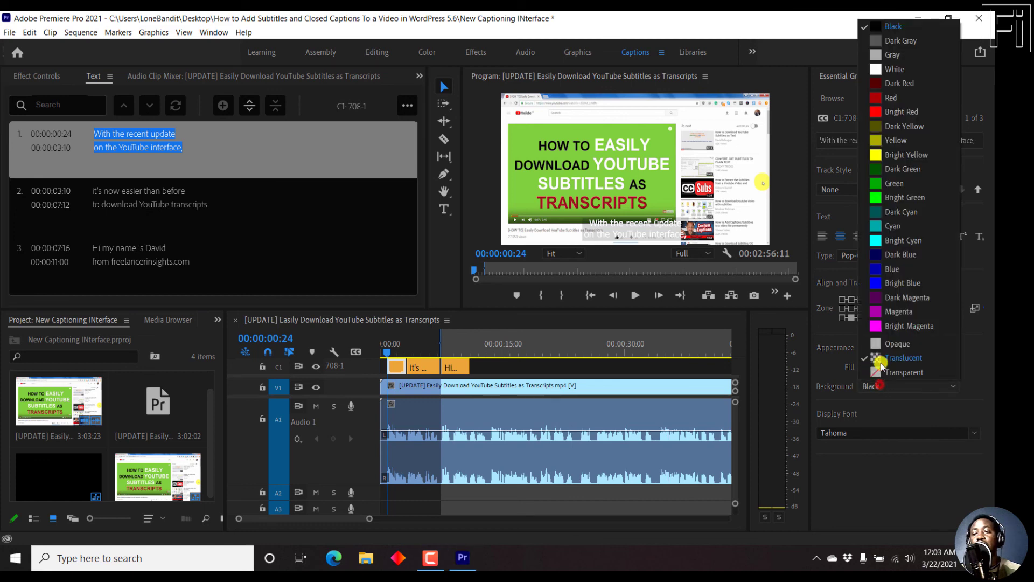
left_click(903, 343)
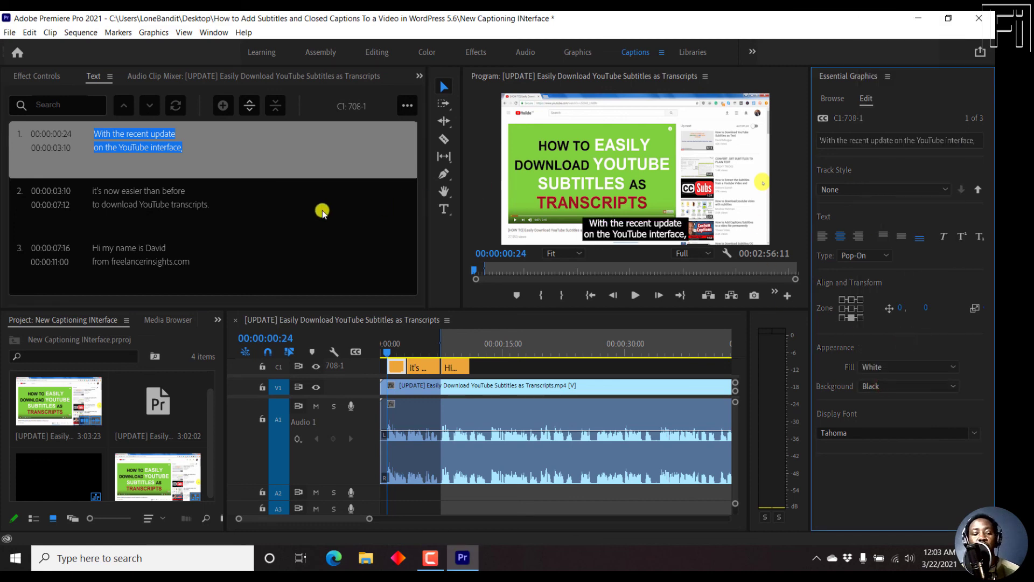
left_click(236, 216)
key("ctrl+a")
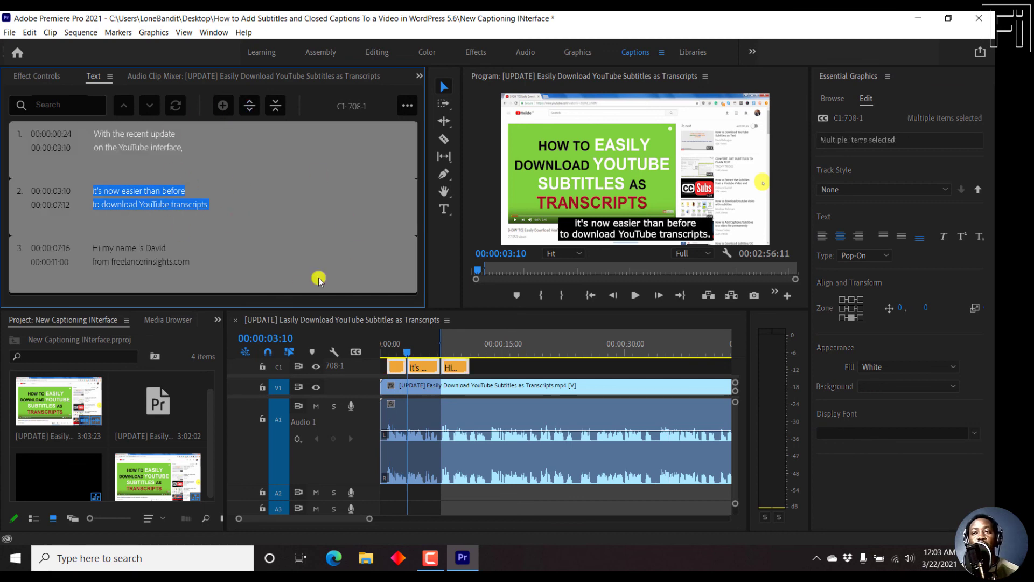